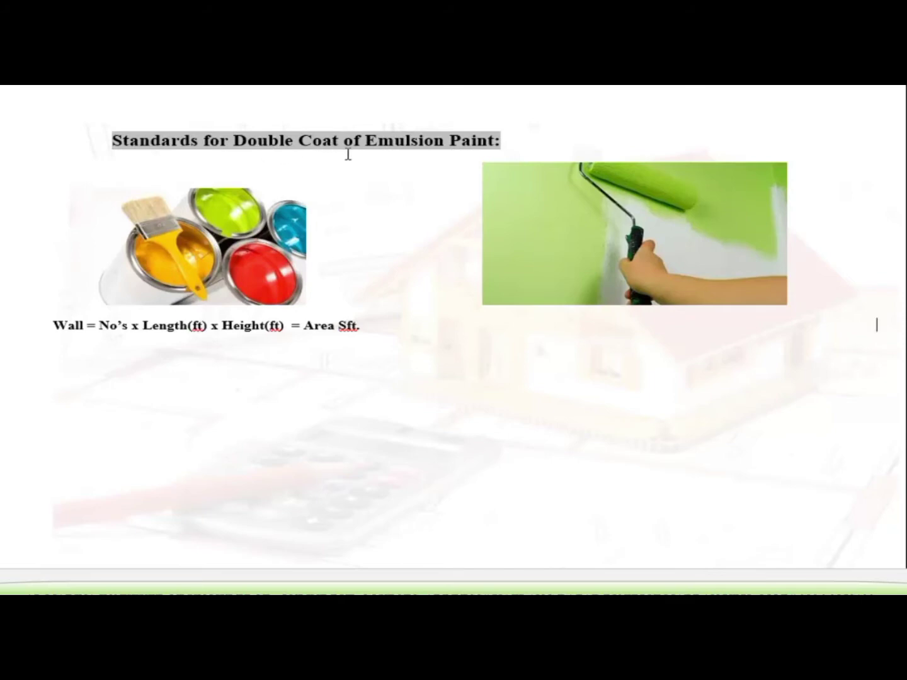
- Add the worked line '= 4 x 16' x 10' =' below the wall-area formula
left_click(374, 328)
key("Return")
type("=")
type("4")
type(" 1")
type("6")
type("'")
type(" x ")
type("10")
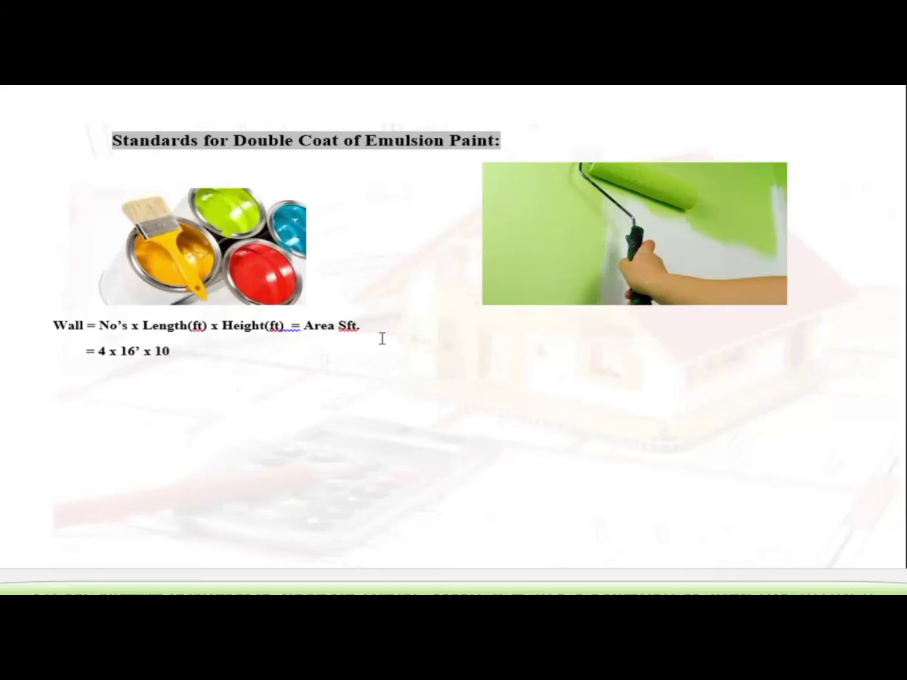
type(" =")
- Clear Calculator and compute 4 × 16 × 10, giving a wall area of 640
left_click(100, 598)
left_click(748, 308)
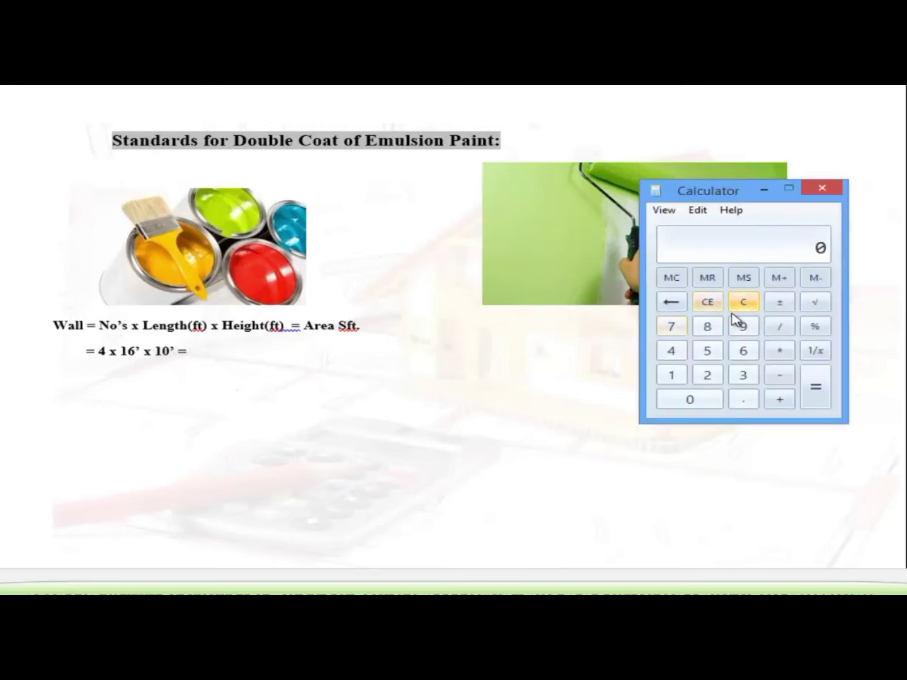
left_click(672, 354)
left_click(775, 358)
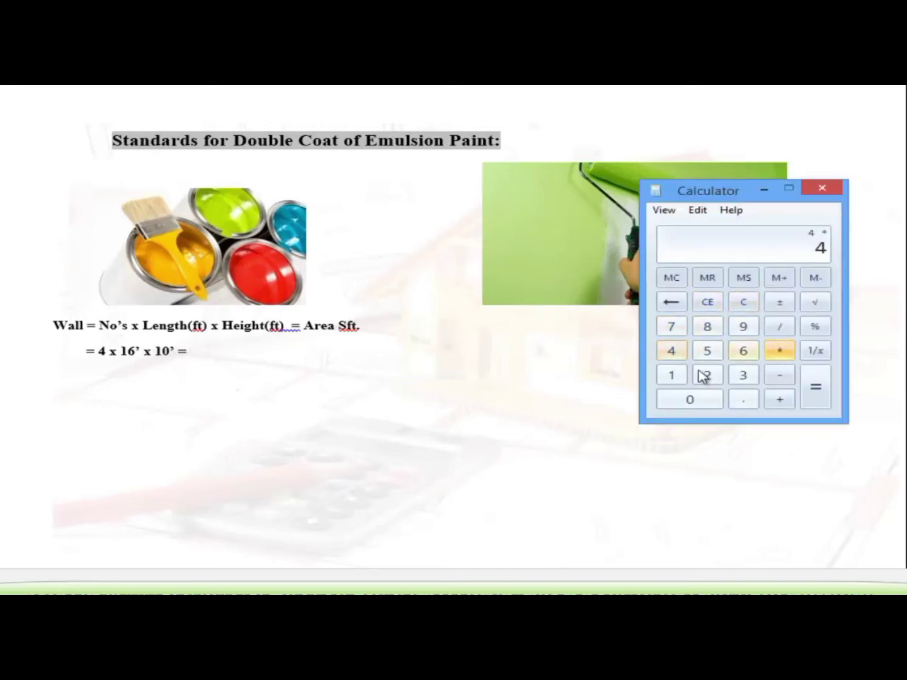
left_click(673, 376)
left_click(742, 353)
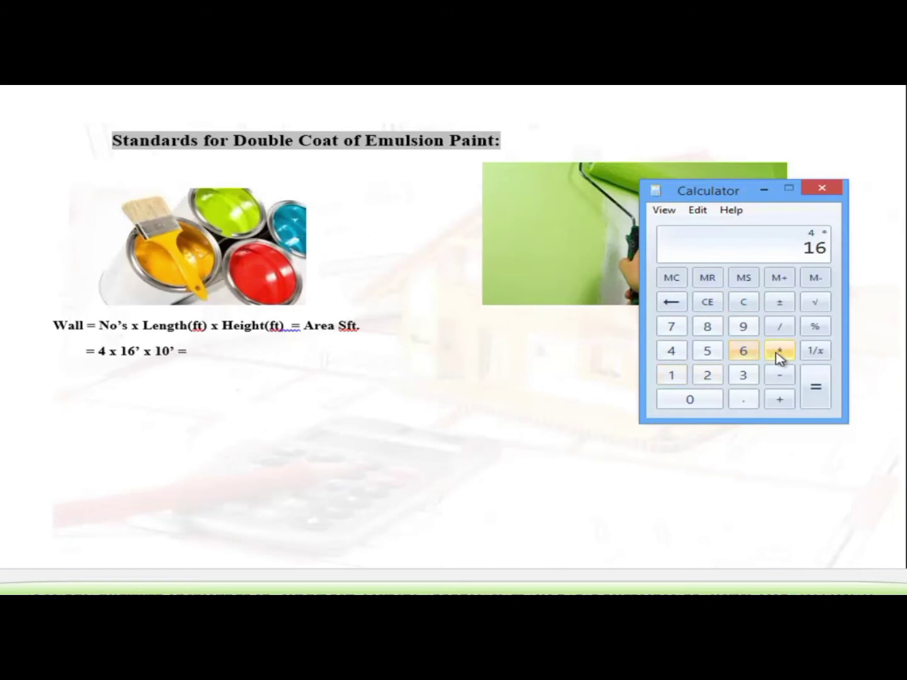
left_click(775, 357)
left_click(671, 377)
left_click(690, 401)
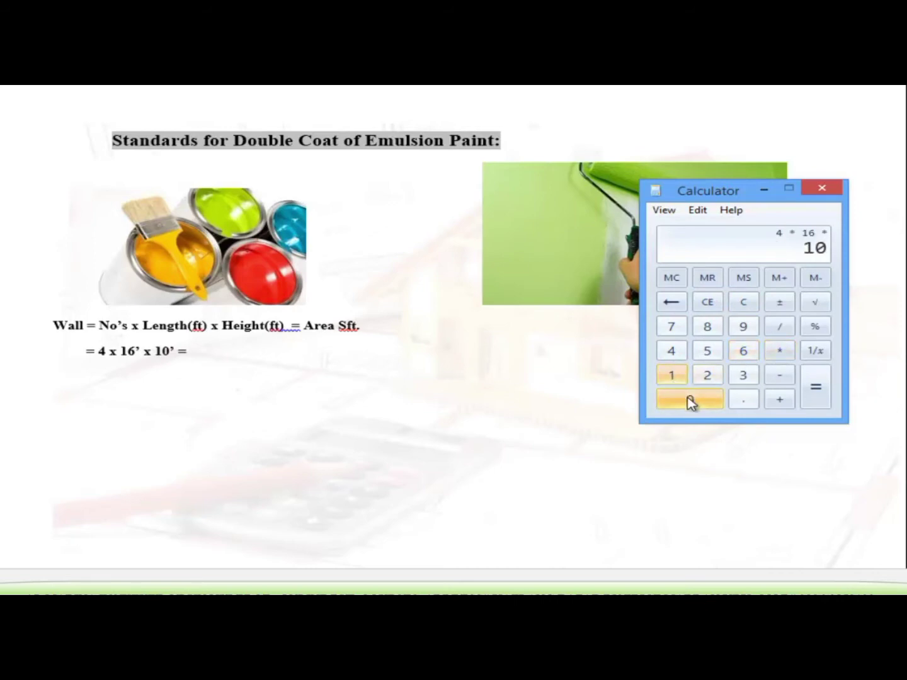
left_click(810, 388)
- Complete the area line with '640 Sft' and add item a) '1 Liter of Paint will cover 4.2 Sq.m or'
left_click(210, 361)
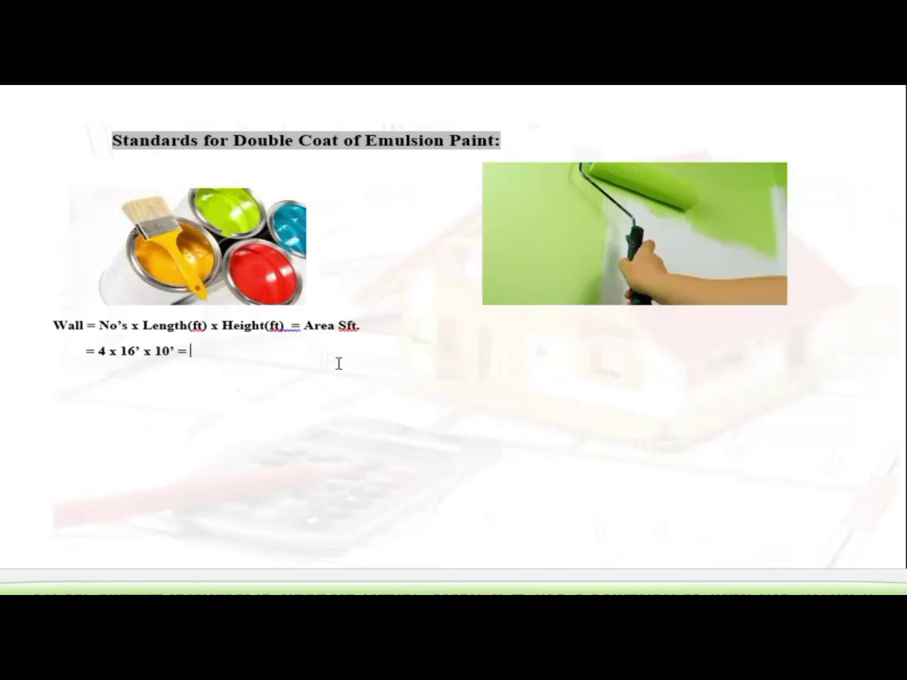
type("640")
type(" Sft")
key("Return")
type("a")
type(" .")
type("1")
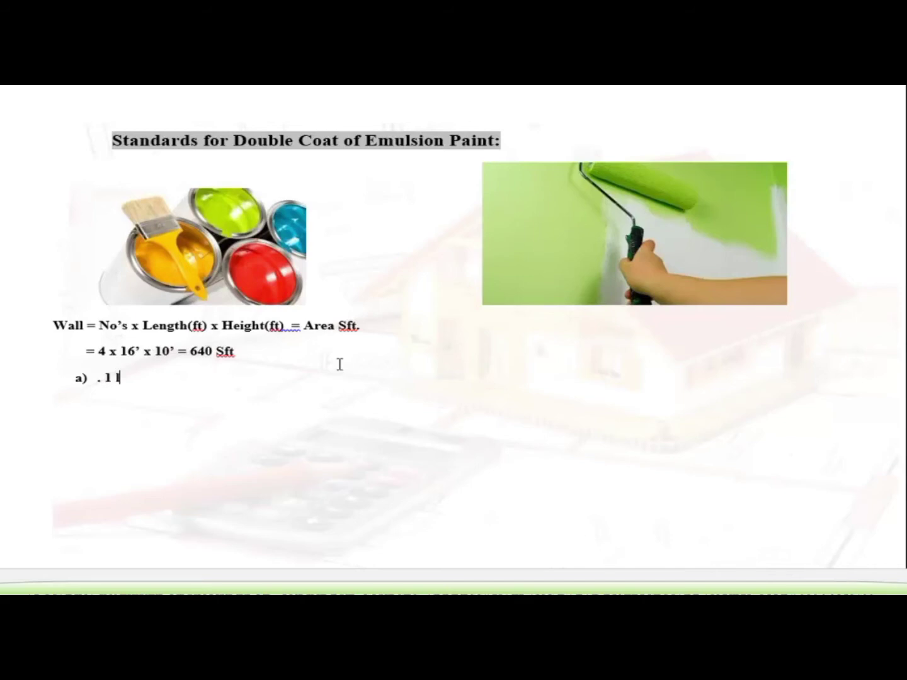
type("Lit")
type("er of P")
type("aint")
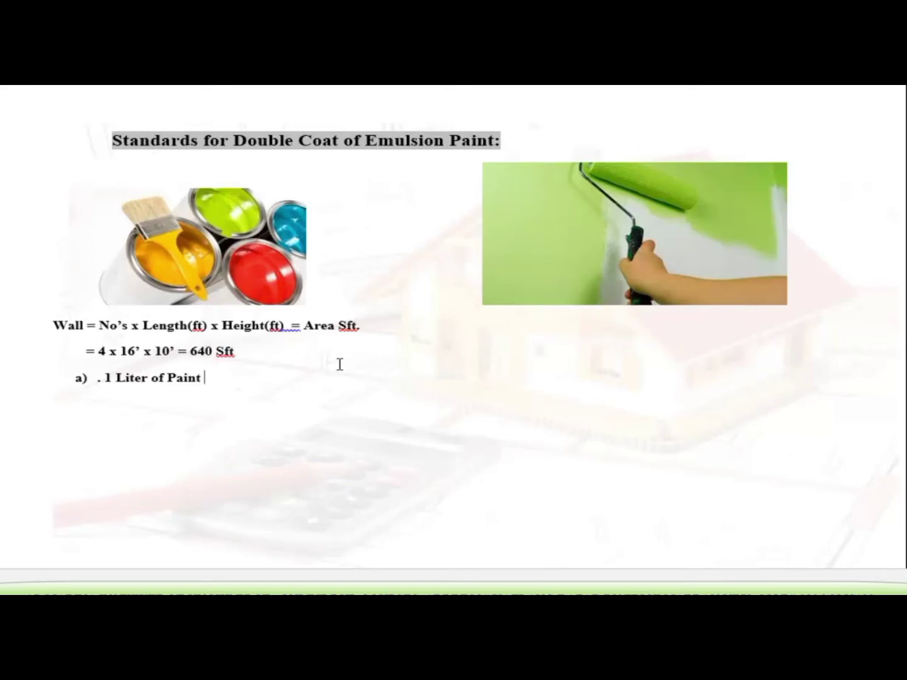
type(" will co")
type("ver ")
type("4")
type(".2 ")
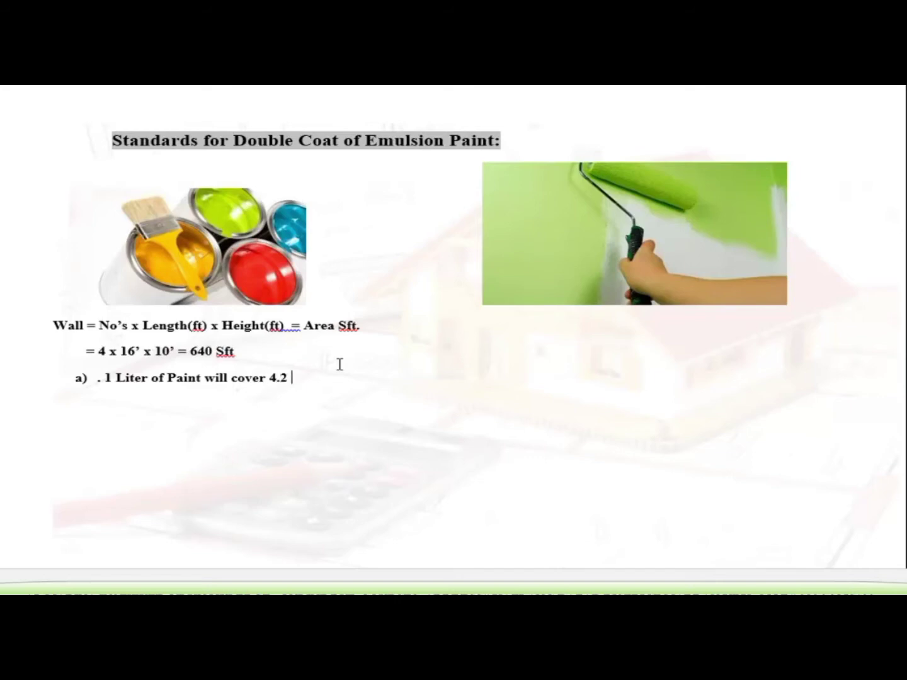
type("s")
type("Sq")
type(".m ")
type("or")
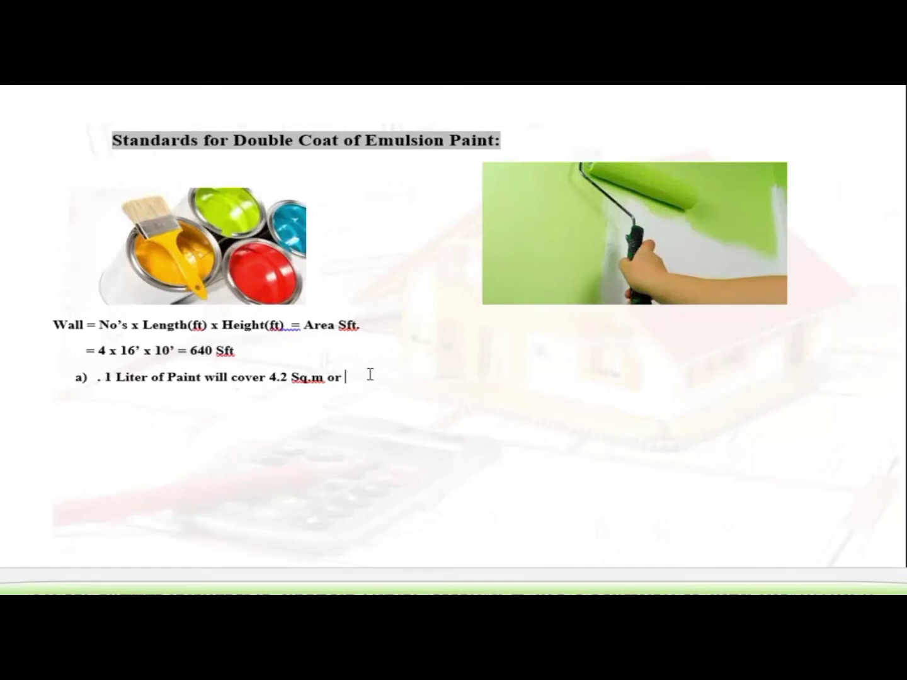
key("Return")
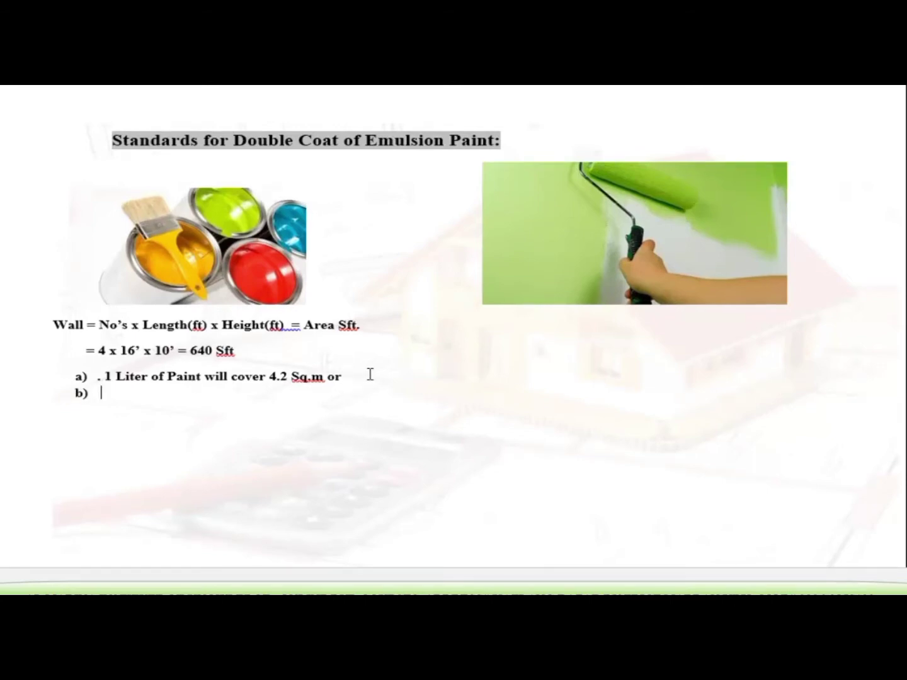
- Type '1 Liter of Paint will cover 45 Sft Area' as item b)
type("1 a")
key("BackSpace")
type("Liter ")
type("of Paint")
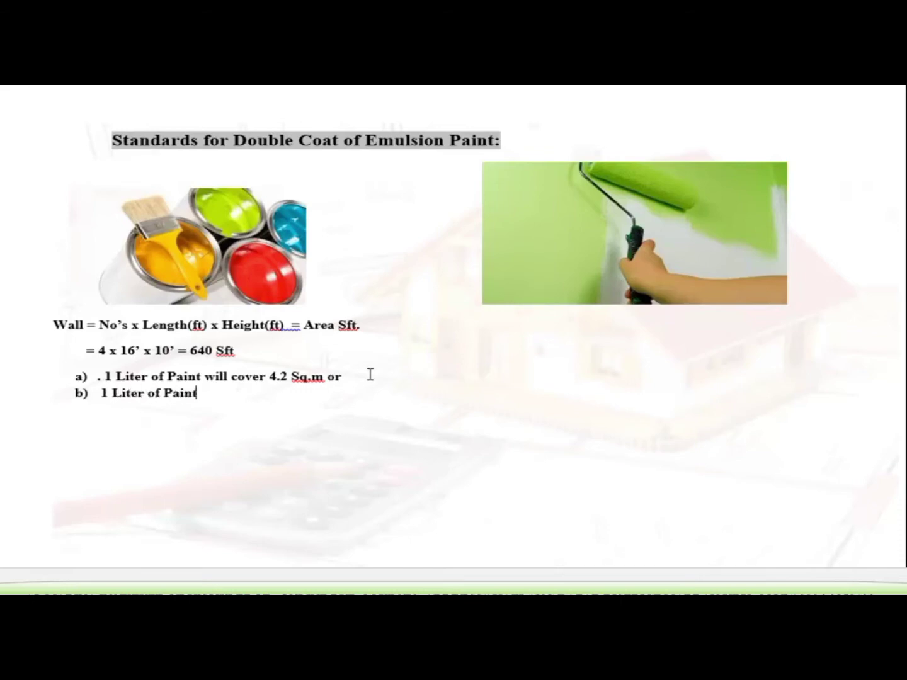
type(" will co")
type("ver ")
type("45 ")
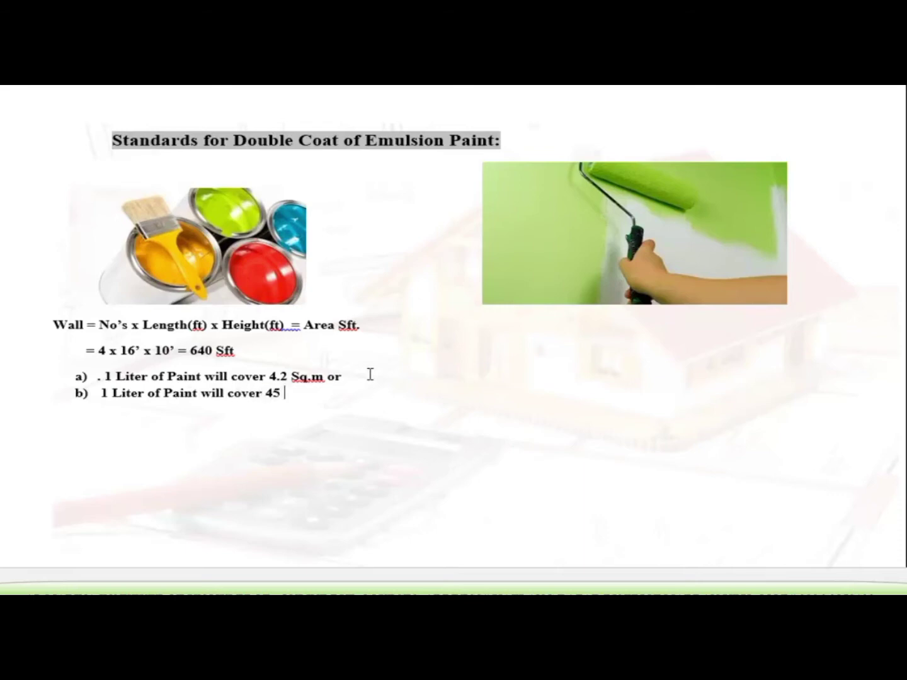
type("Sft")
type(" Area")
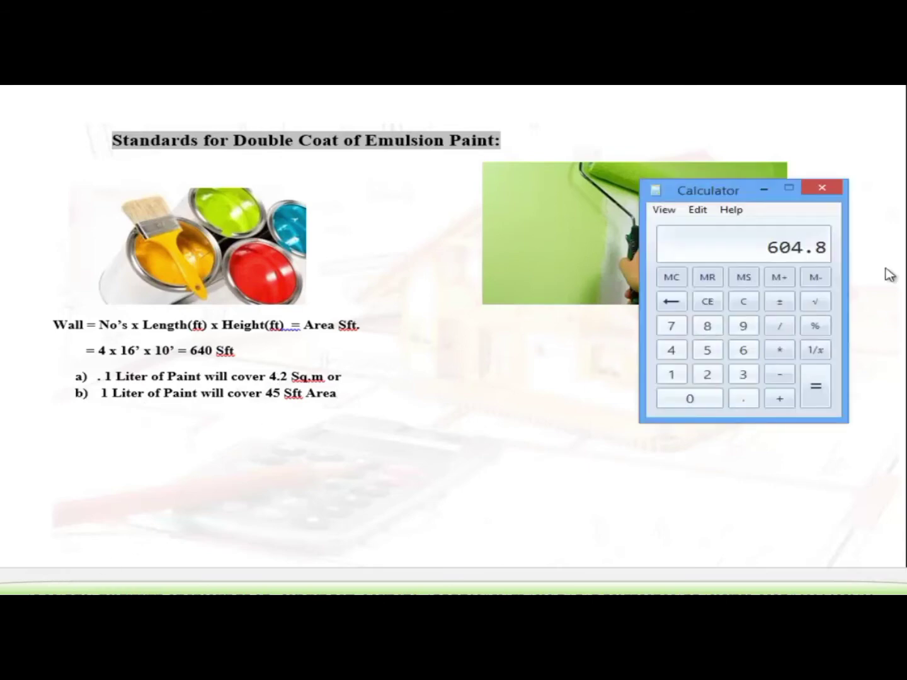
- Compute 4.2 × 10.76 in Calculator, converting 4.2 Sq.m to 45.192 Sft
left_click(744, 301)
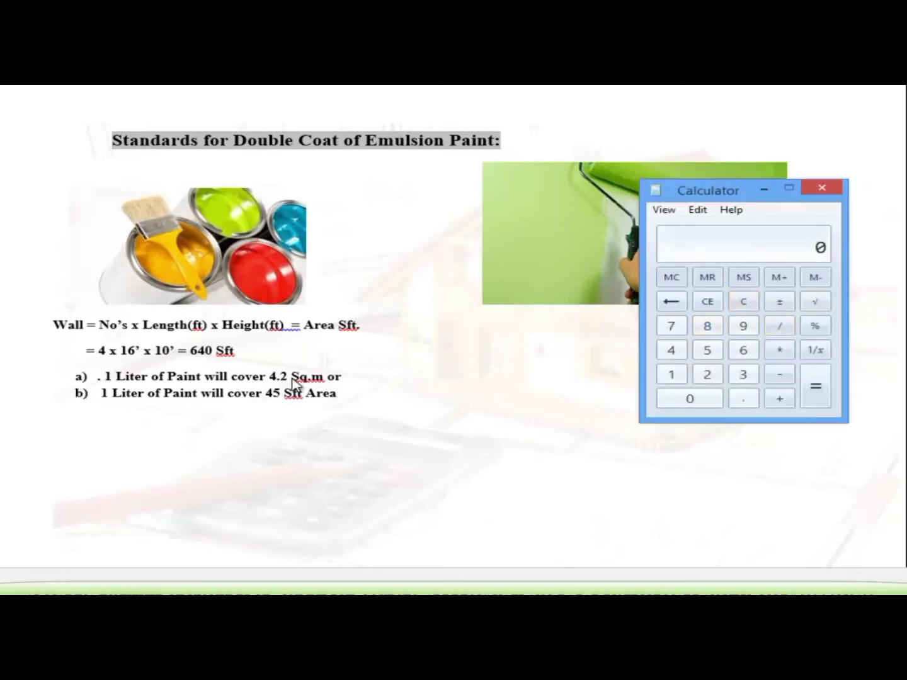
left_click(673, 352)
left_click(744, 403)
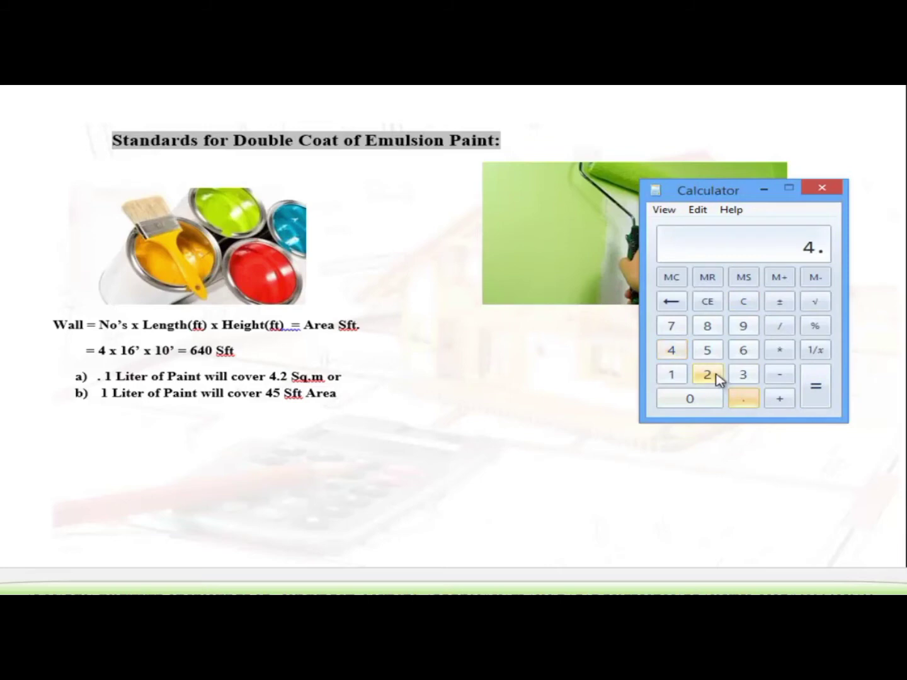
left_click(712, 377)
left_click(780, 352)
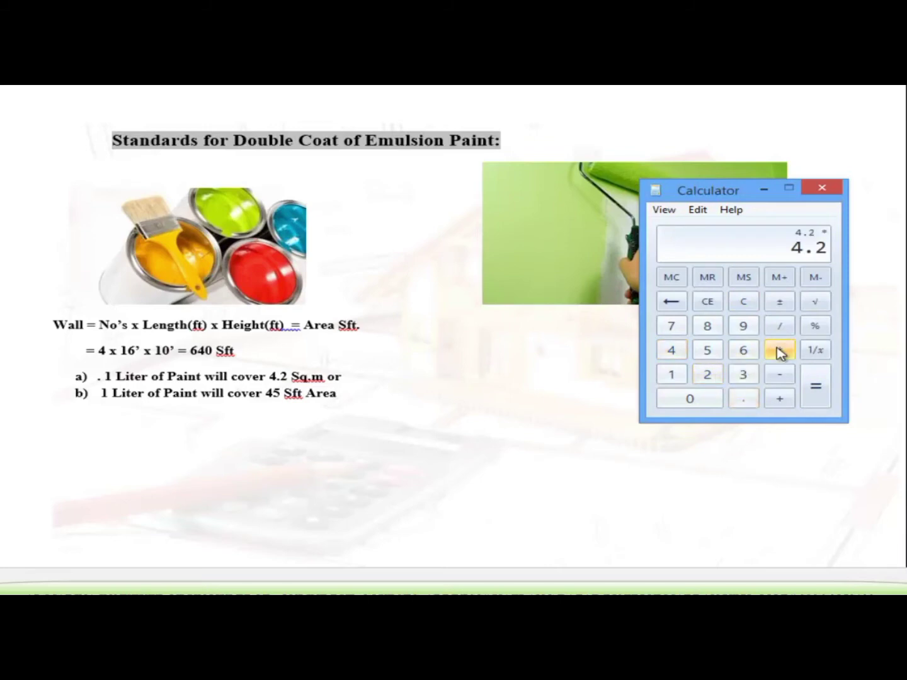
left_click(672, 377)
left_click(682, 400)
left_click(743, 399)
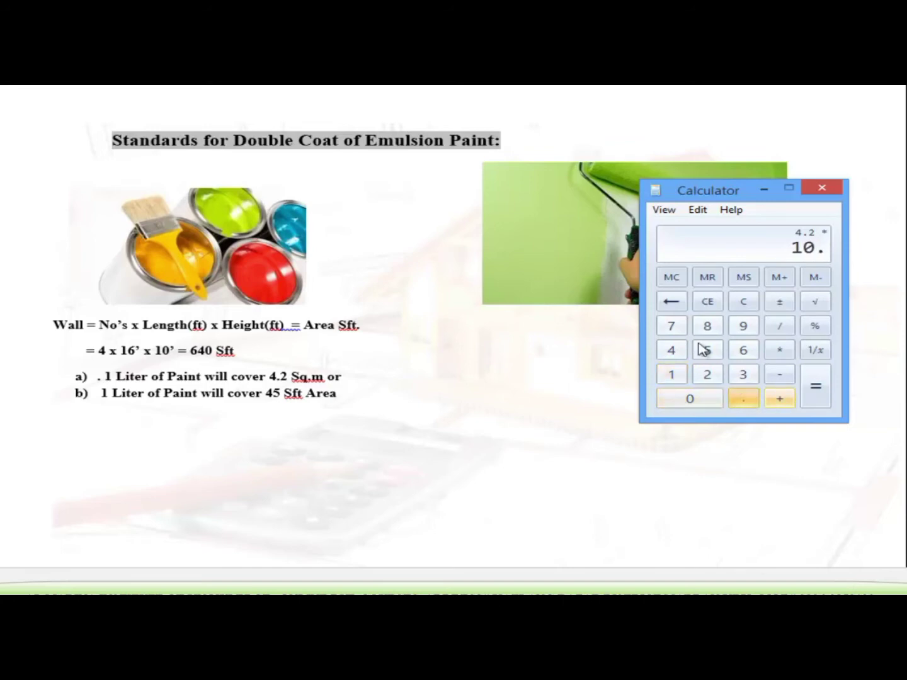
left_click(671, 325)
left_click(743, 350)
left_click(816, 393)
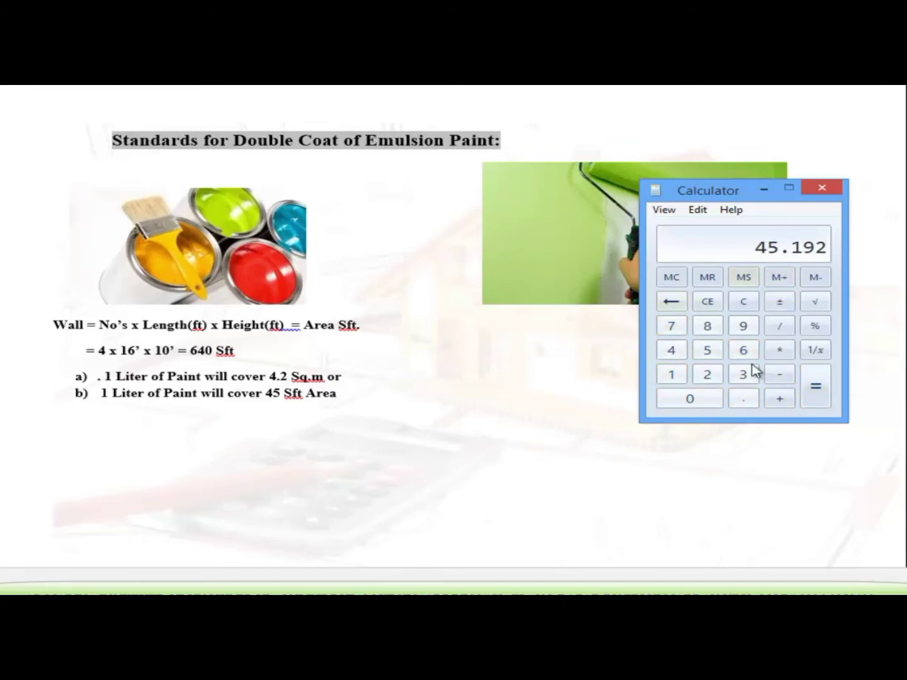
- Clear Calculator and compute 3.28 × 3.28 = 10.7584
left_click(746, 304)
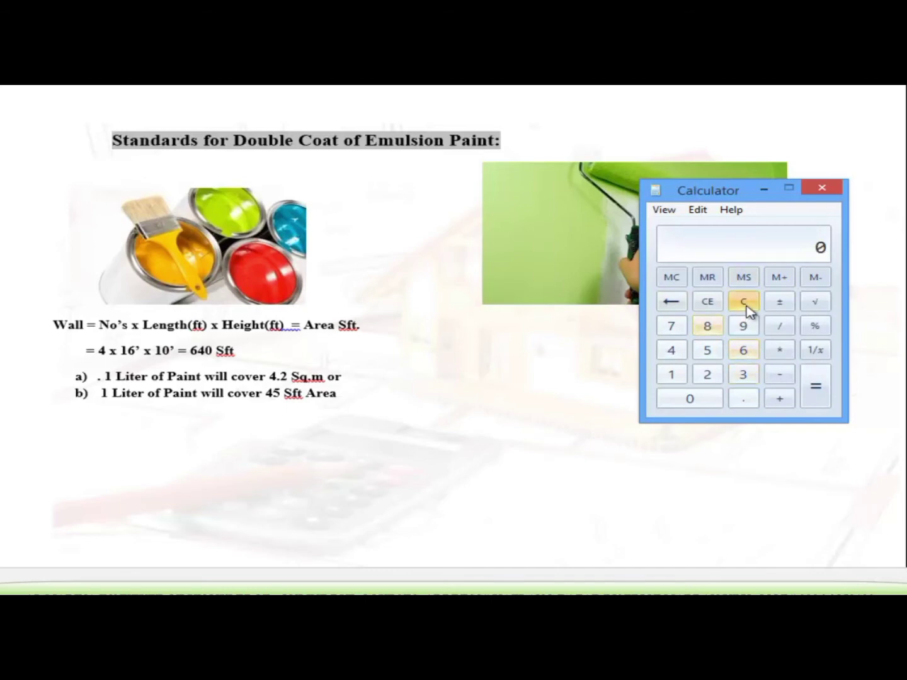
left_click(743, 374)
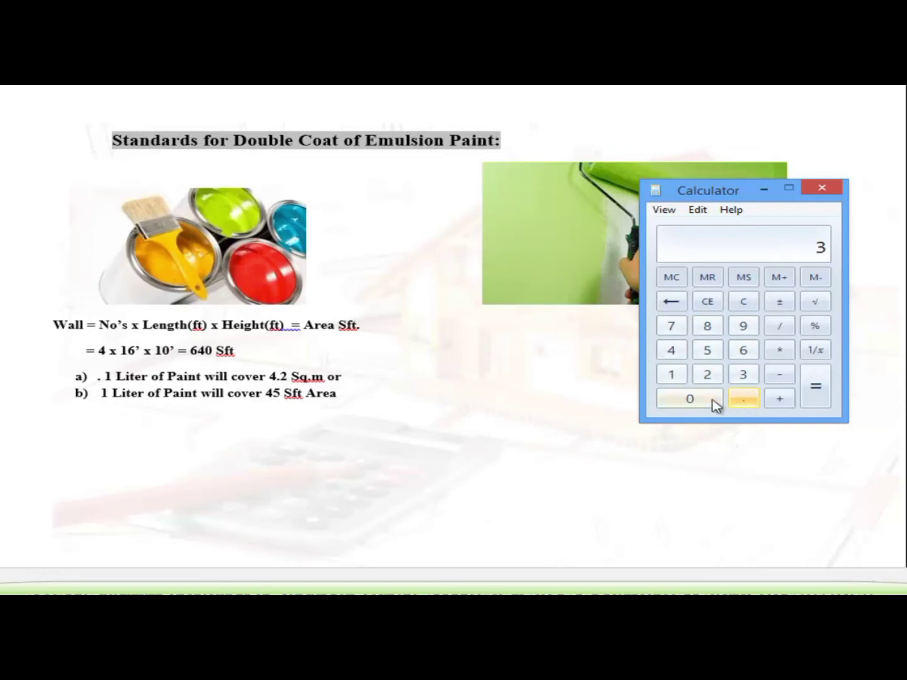
left_click(744, 400)
left_click(707, 374)
left_click(701, 331)
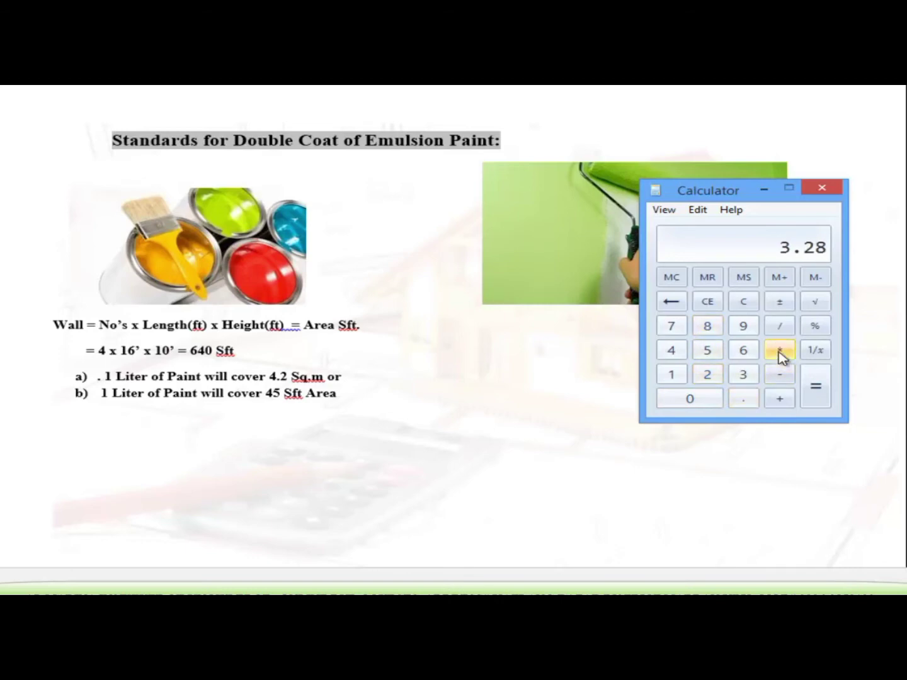
left_click(781, 353)
left_click(745, 378)
left_click(744, 399)
left_click(707, 374)
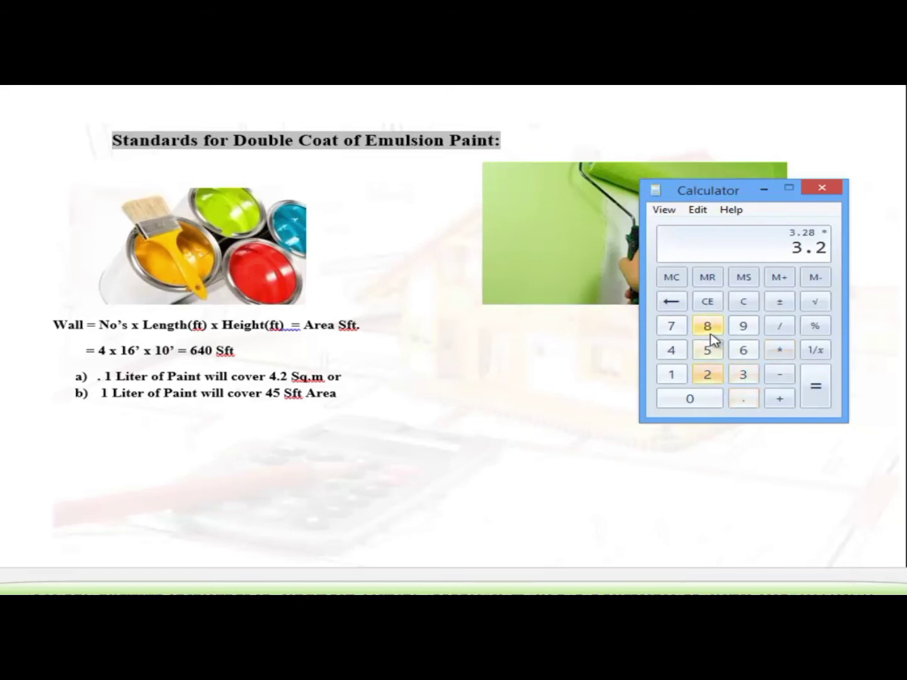
left_click(708, 326)
left_click(814, 382)
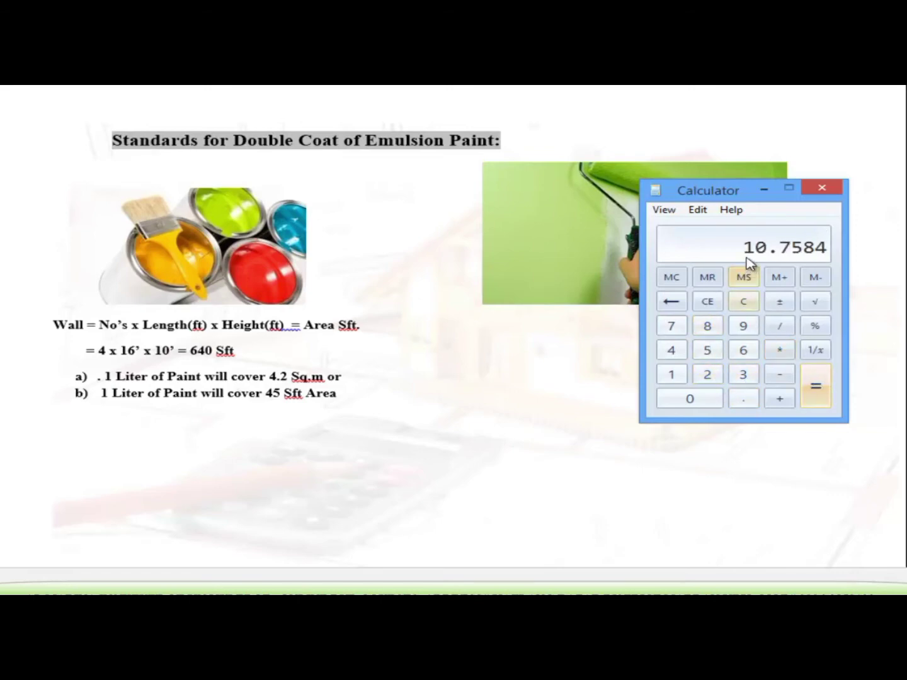
- Add the plain line 'Emulsion paint required in Liters:' below item b)
left_click(822, 188)
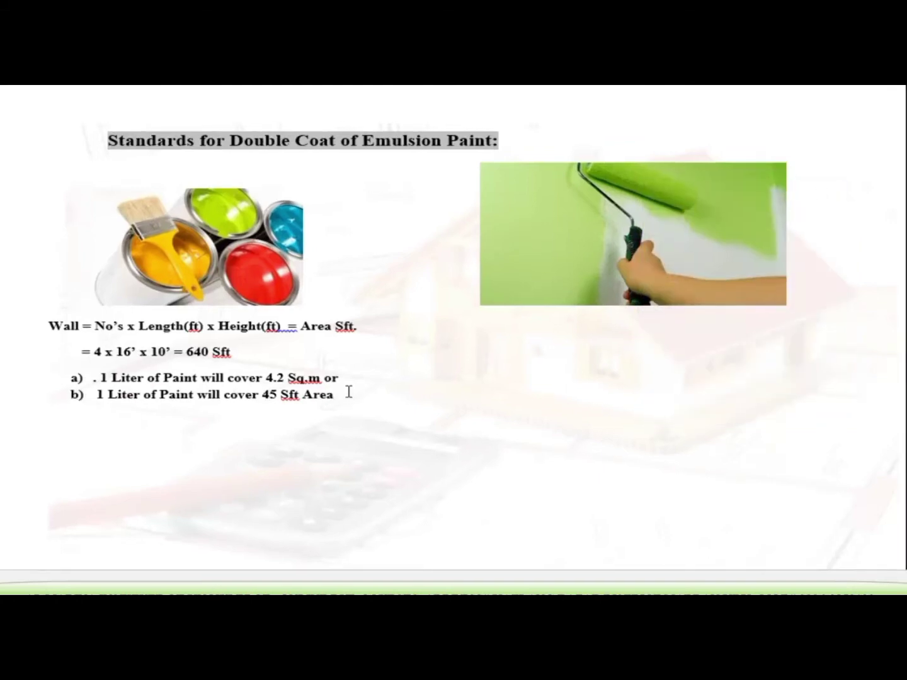
key("Return")
key("BackSpace")
type("Em")
type("uld")
key("BackSpace")
type("sio")
type("n paint")
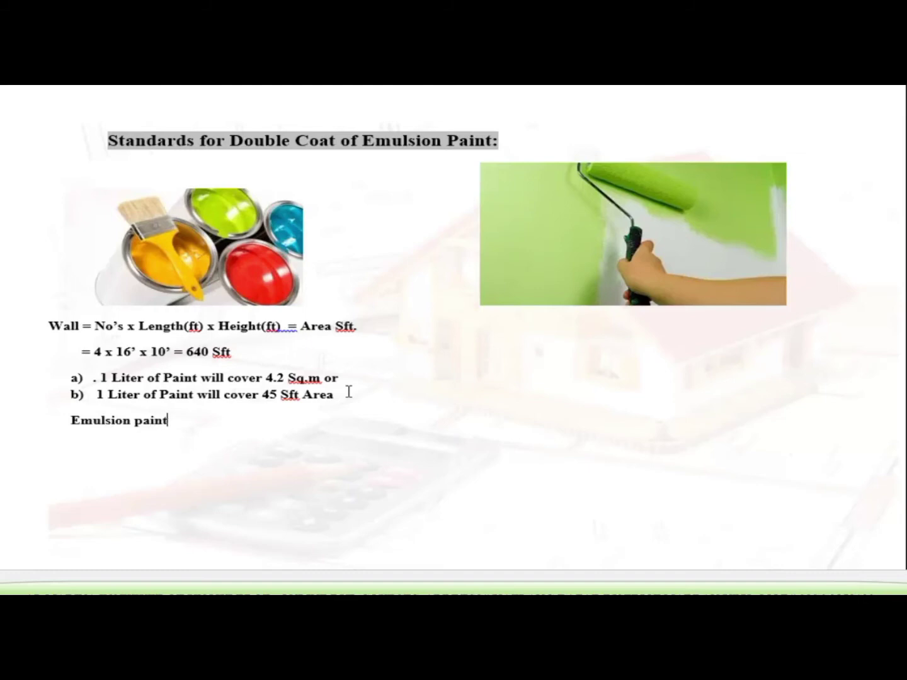
type(" requ")
type("ired ")
type("in Liter")
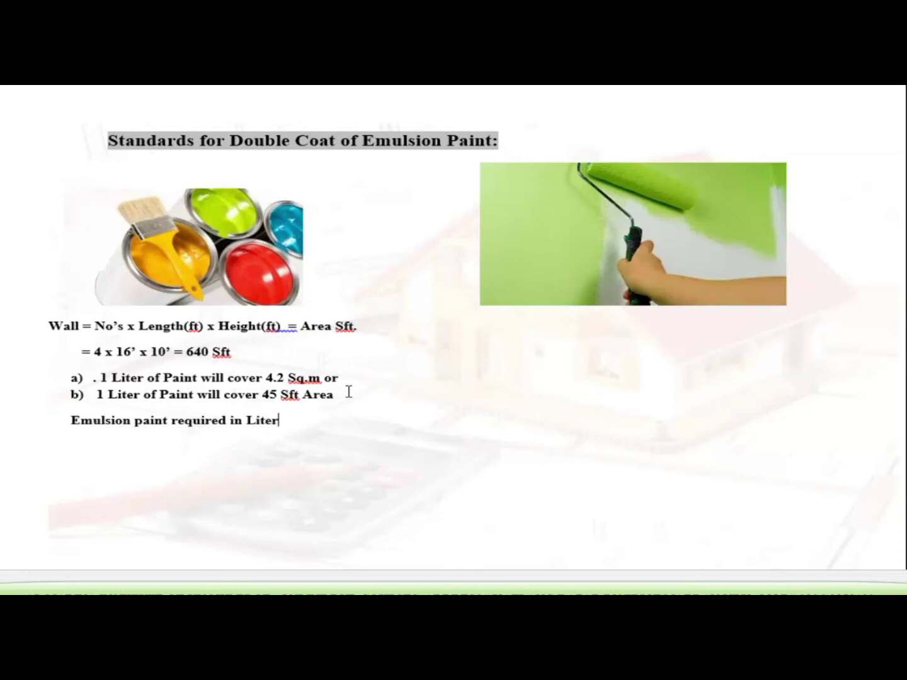
type("s")
type(":")
- Write the formula '= 1 / 45 x 640 =' beneath the Liters heading
type("45 ")
type("x")
left_click_drag(231, 352, 188, 354)
left_click(131, 447)
type("40 ")
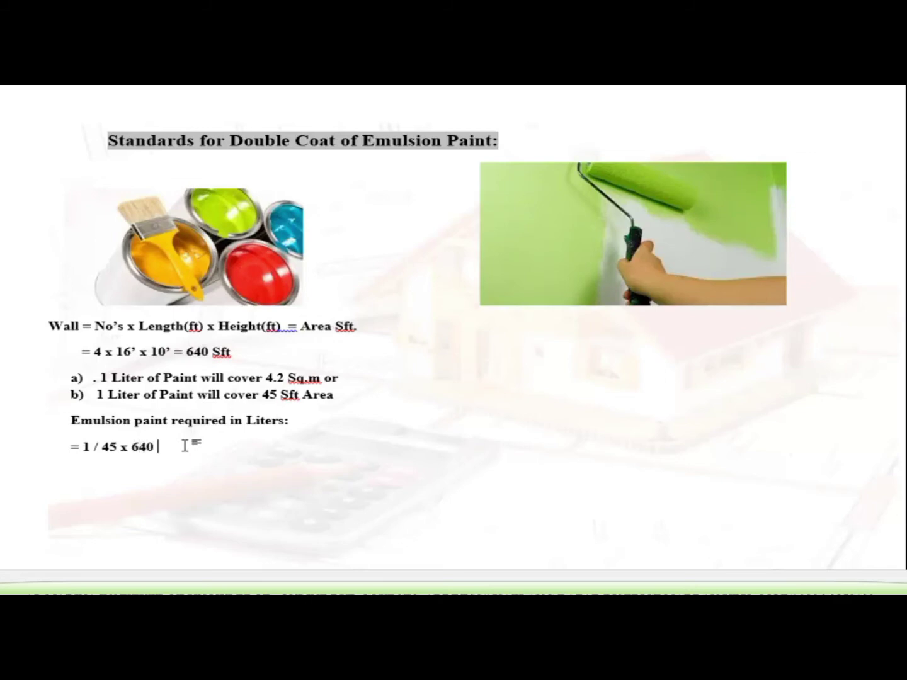
type("=")
key("super")
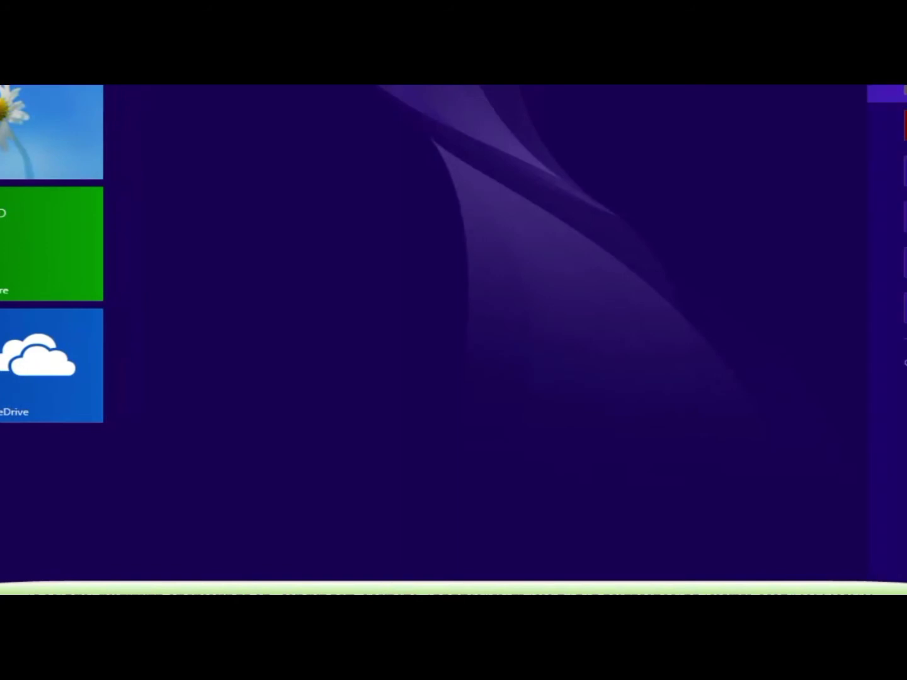
- Compute 1 ÷ 45 × 640 in Calculator, getting 14.2222 litres
key("super")
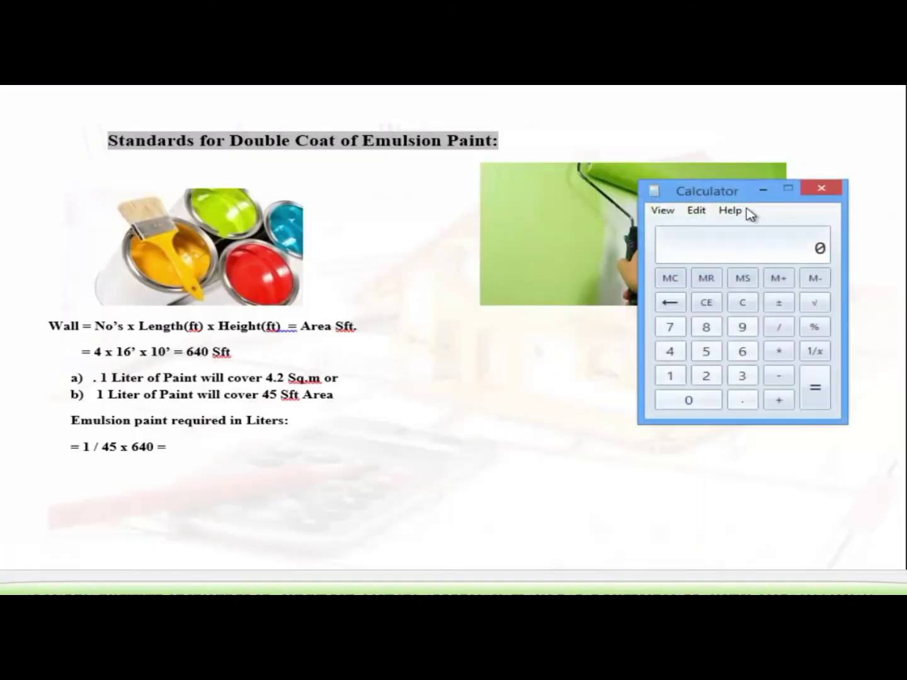
left_click_drag(744, 193, 755, 171)
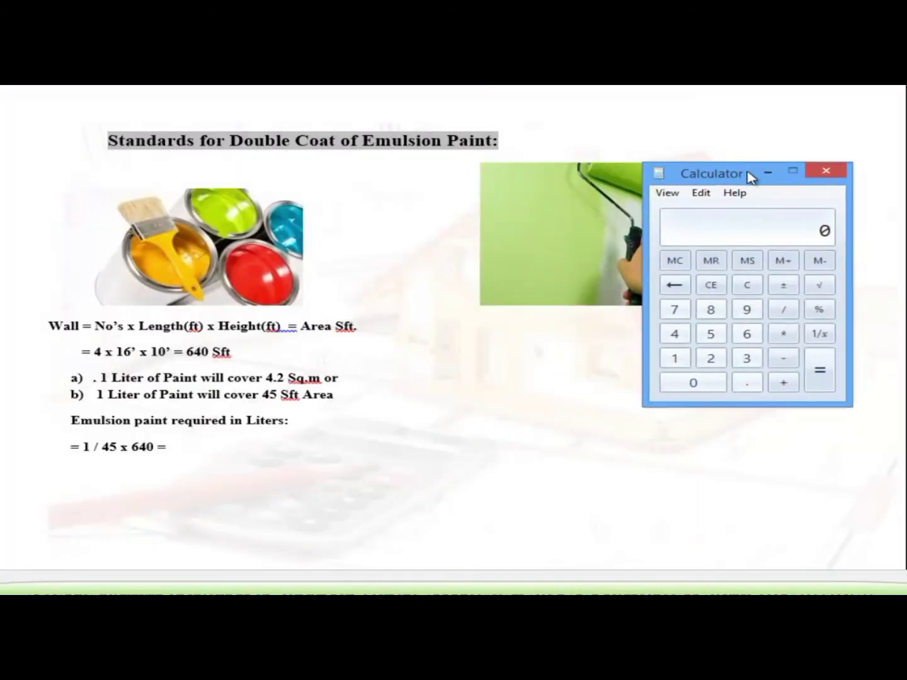
left_click(788, 304)
left_click(684, 329)
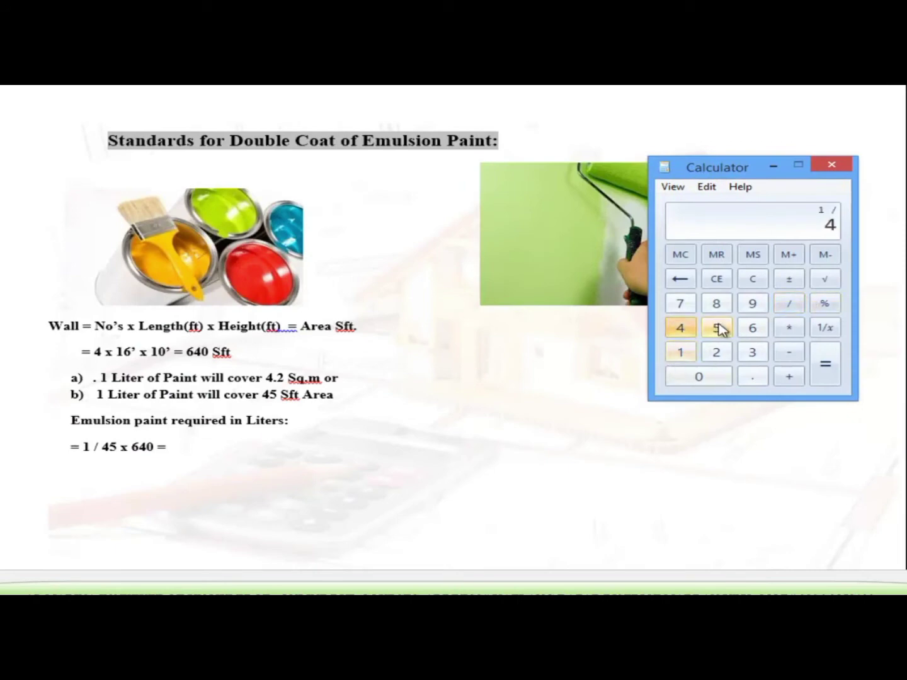
left_click(717, 328)
left_click(825, 364)
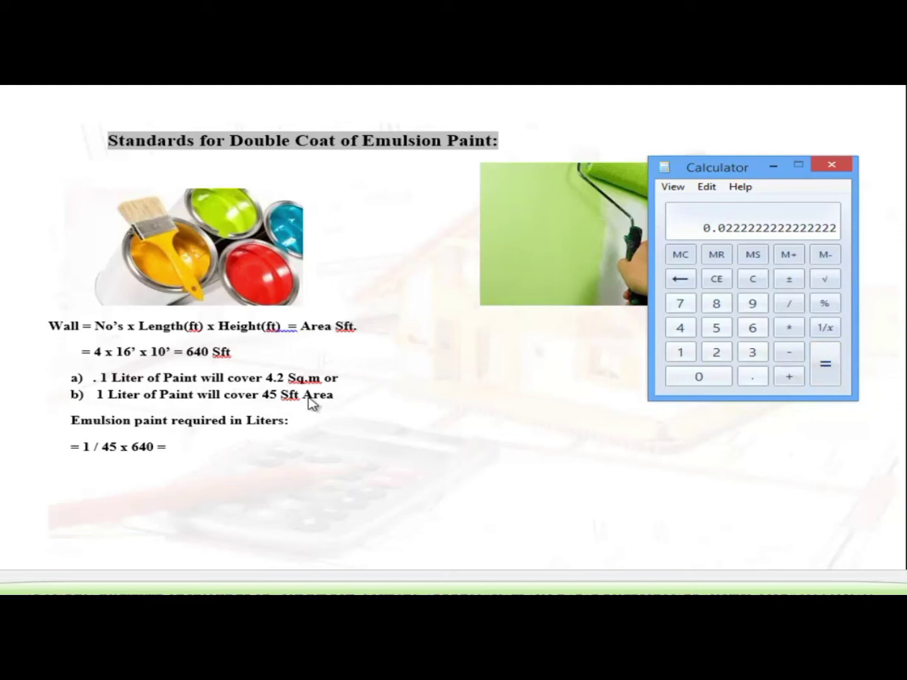
left_click(789, 328)
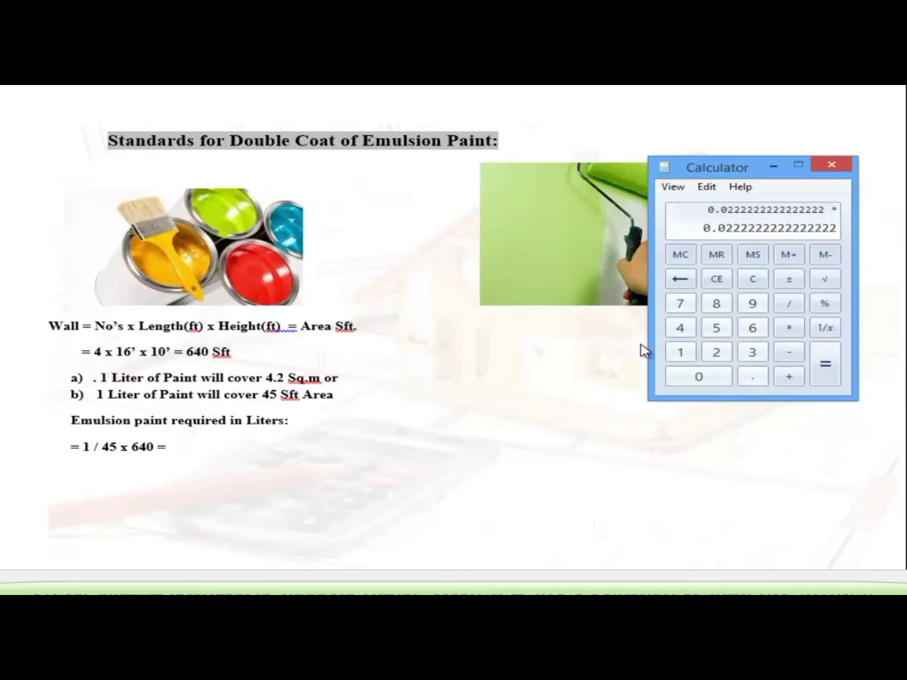
left_click(752, 329)
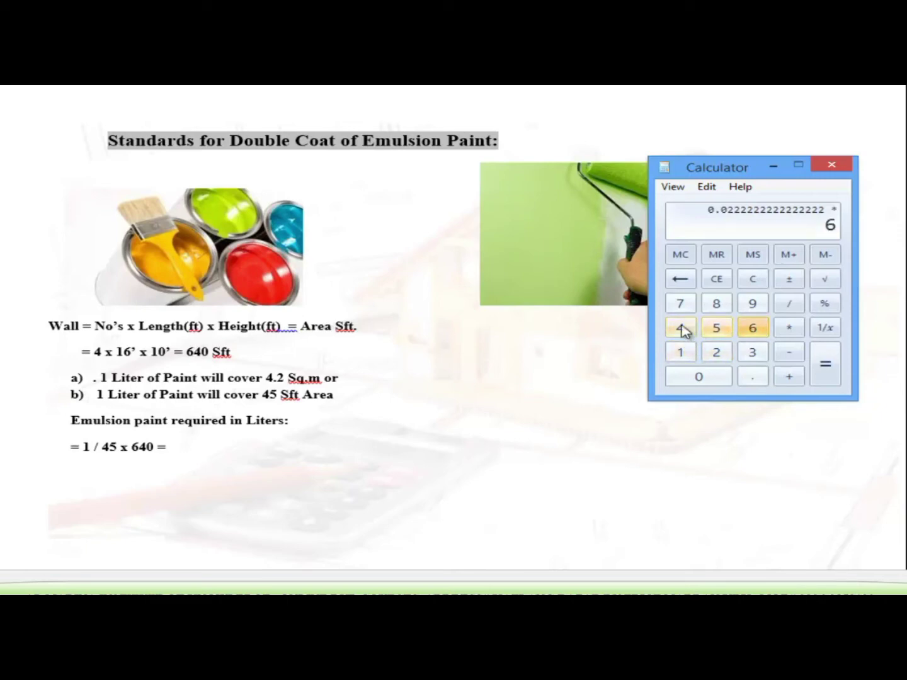
left_click(680, 329)
left_click(684, 378)
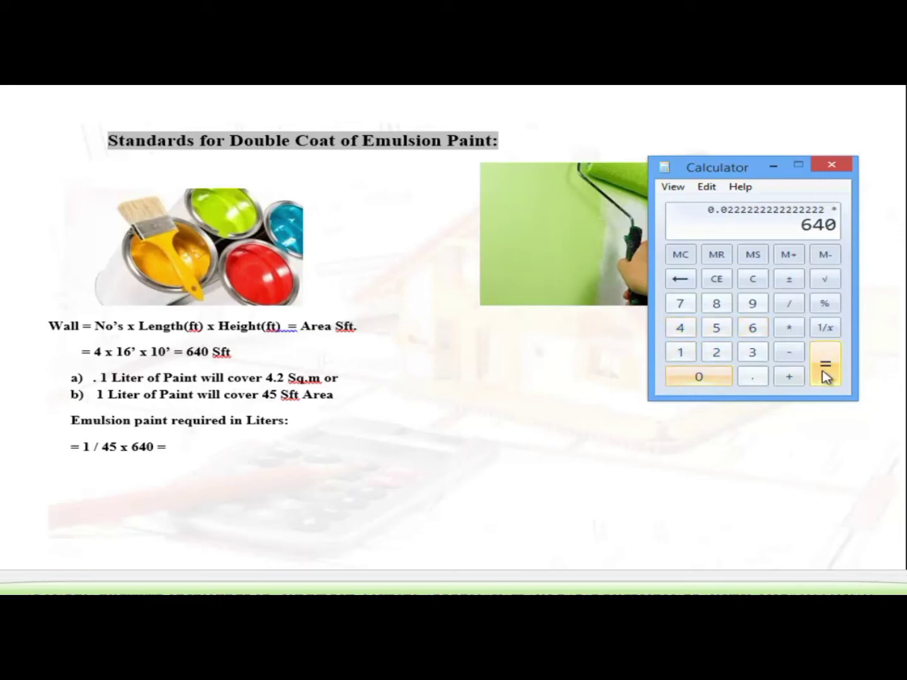
left_click(823, 376)
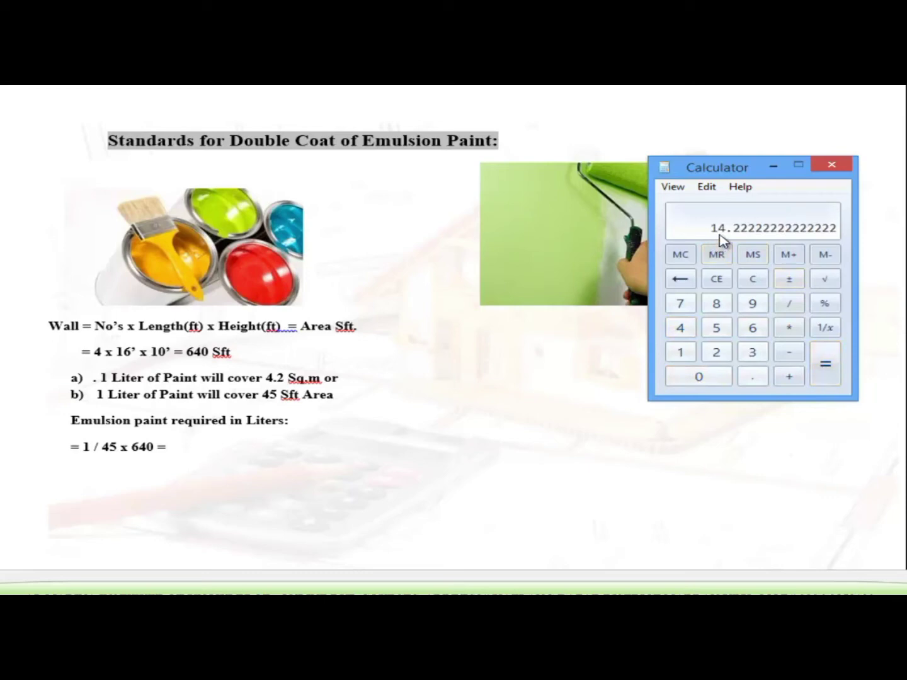
left_click(203, 457)
- Append '14.22 Liters Emulsion Paint.' after the equals sign of the litres formula
type("14.")
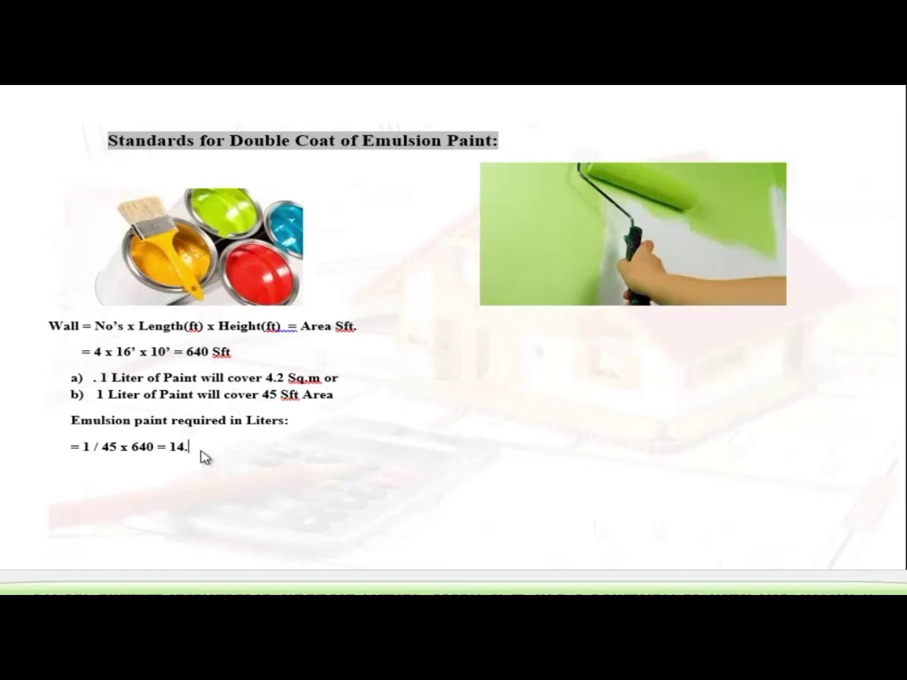
type("22")
type(" Liters E")
type("muls")
type("ion Paint.")
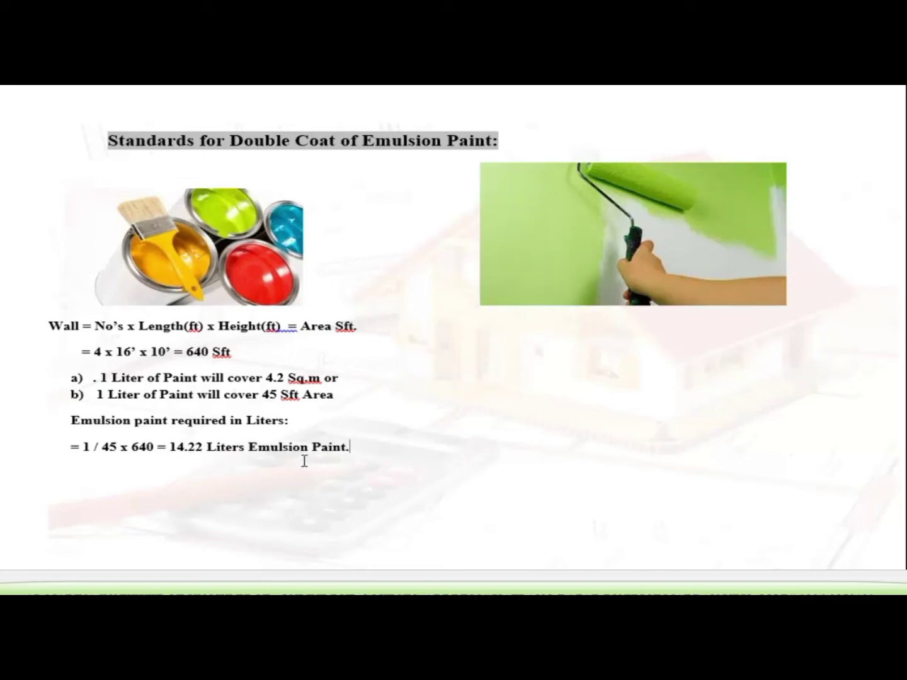
left_click_drag(230, 353, 196, 355)
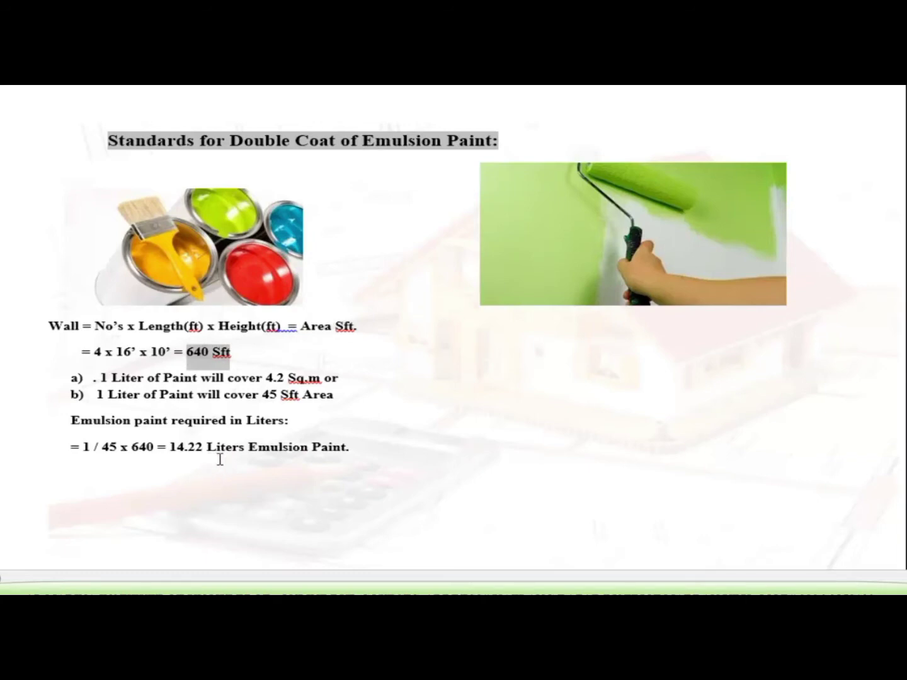
left_click(382, 454)
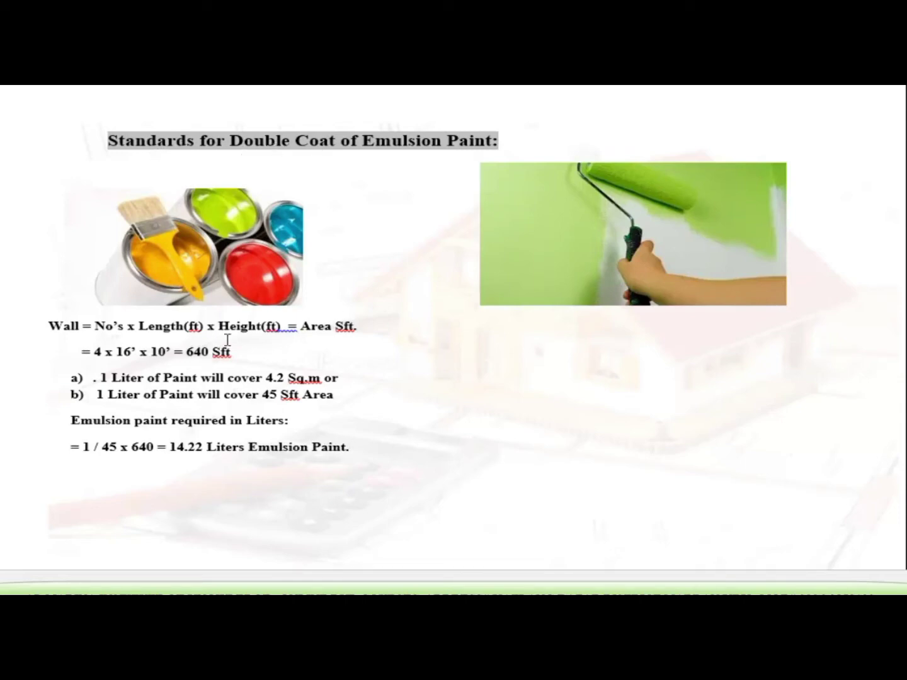
left_click_drag(337, 396, 68, 378)
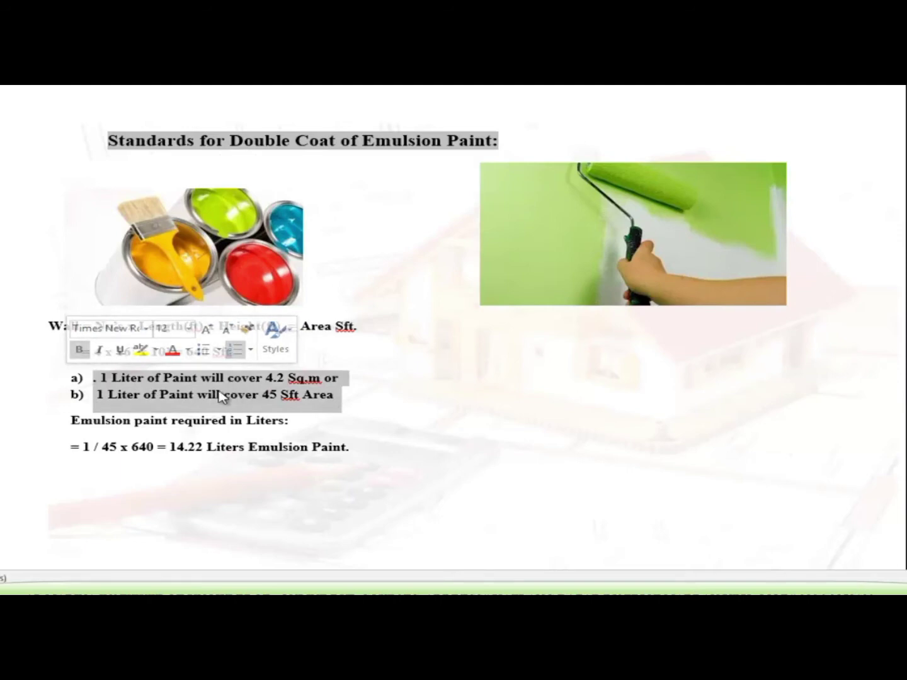
left_click(201, 455)
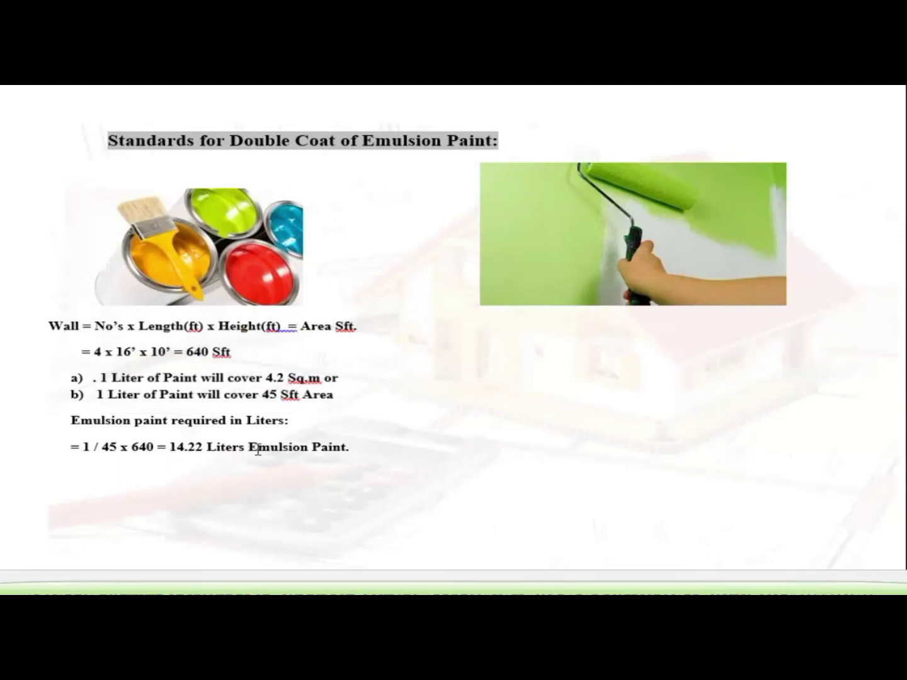
left_click(377, 445)
- Type the lines '1 US Gallon = 4.54' and '1 UK Gallon = 3...' below the litres result
type("U")
type("S GAL")
key("BackSpace")
key("BackSpace")
type("allon")
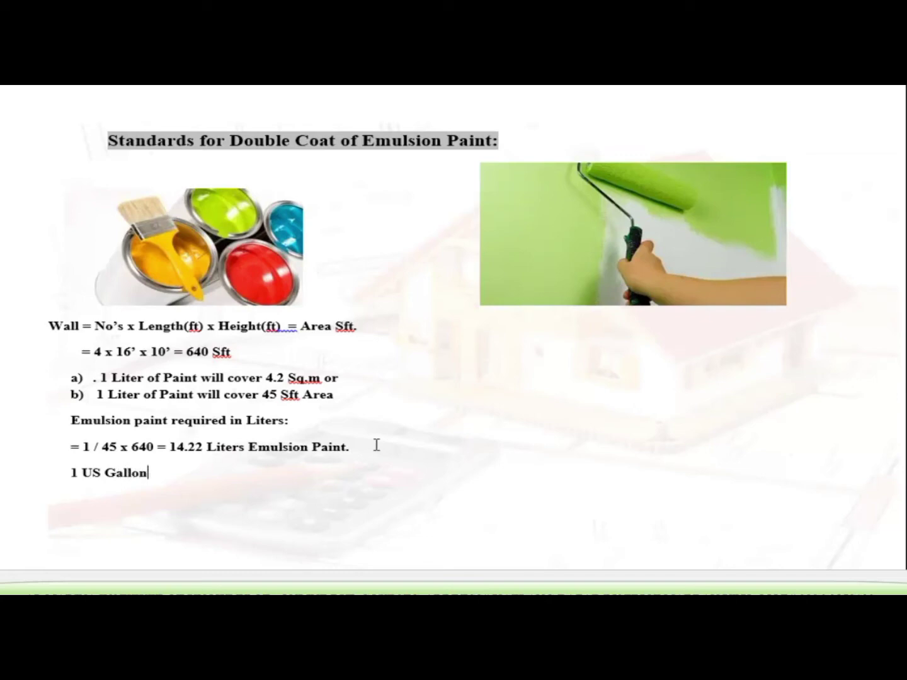
type(" = ")
type("4.54")
key("Return")
type("1 uk")
key("BackSpace")
key("BackSpace")
type("UK")
type(" Gallin")
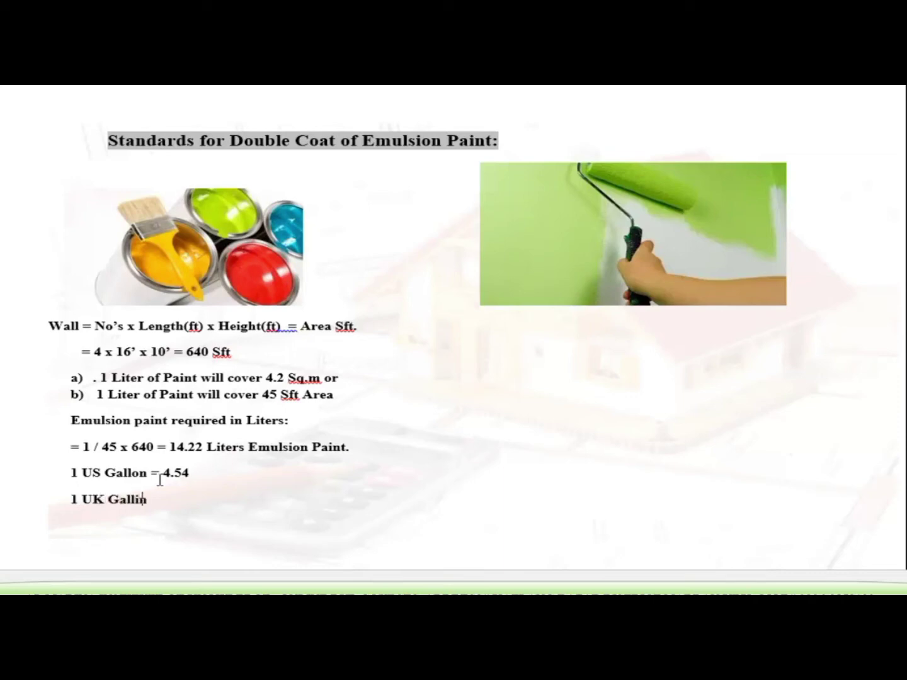
key("BackSpace")
key("BackSpace")
type("on = ")
type("3")
- Add the unit 'Liters' to both gallon lines, giving '4.54 Liters' and '3.78 Liters'
left_click(199, 470)
type("Li")
type("t")
type("ers")
key("Down")
type("Lit")
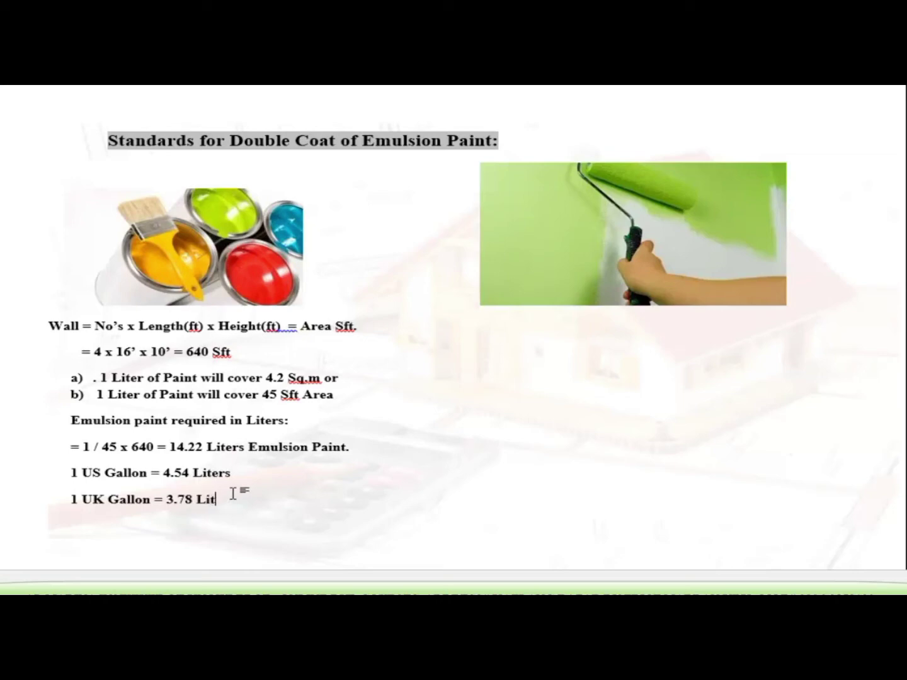
type("ers")
key("Return")
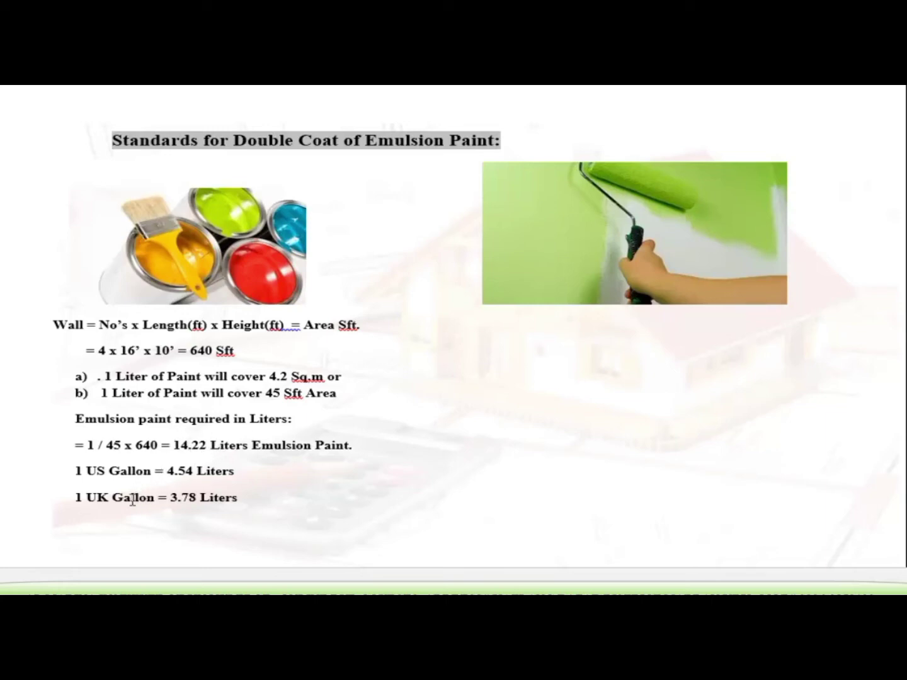
- Type '= 14.22 / 3.78 =' on the empty line below the UK Gallon line
mouse_move(240, 500)
left_mouse_down()
mouse_move(82, 504)
mouse_move(86, 521)
left_mouse_up()
left_click(86, 520)
type("22 /")
type(" 3.7")
type("8 =")
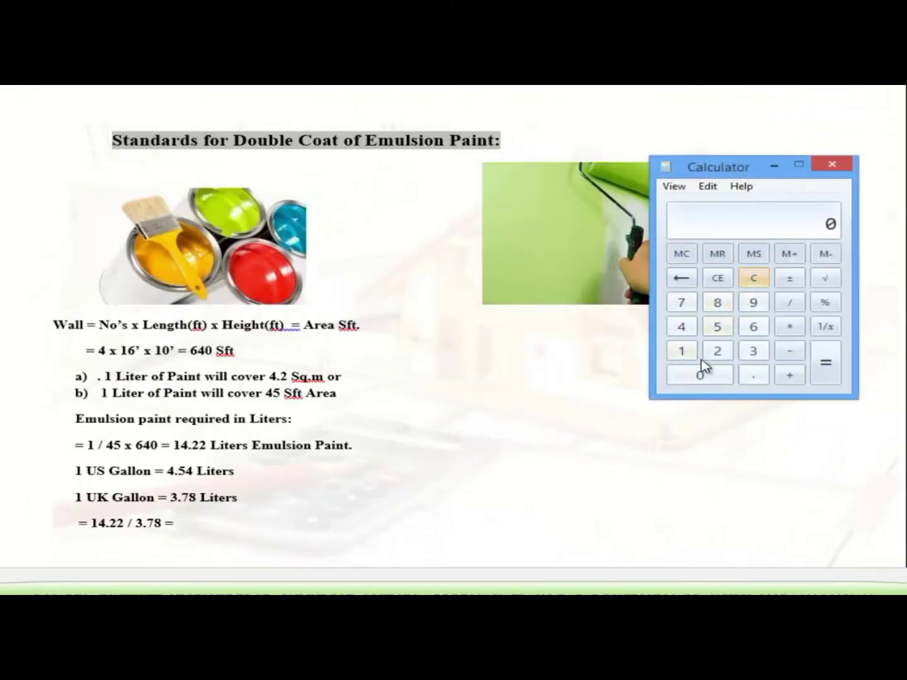
- Divide 14.22 by 3.78 in Calculator, getting 3.761904761904762, and go back to the Word page
left_click(681, 350)
left_click(681, 326)
left_click(750, 375)
left_click(717, 351)
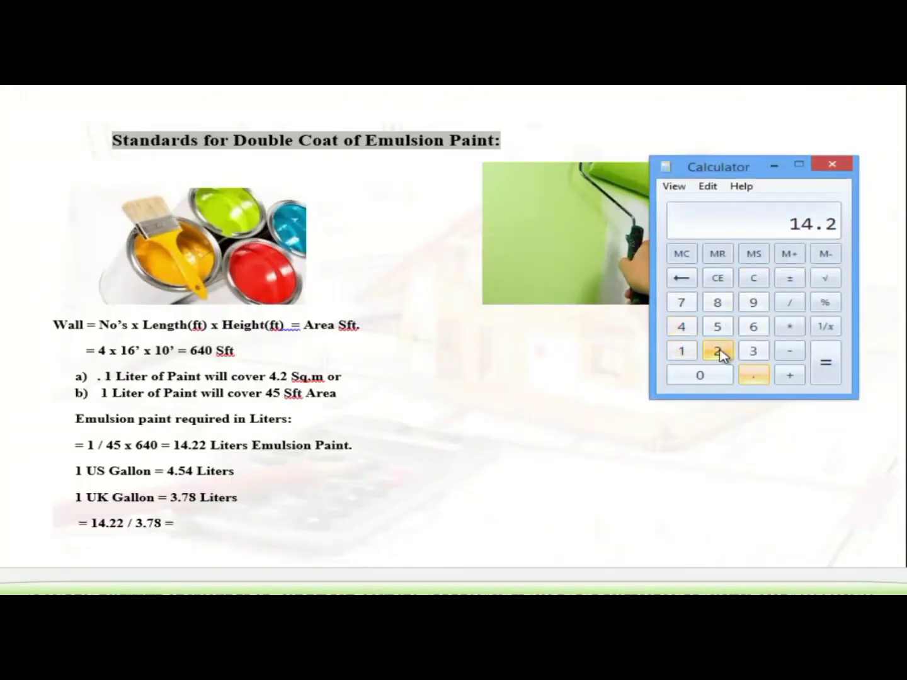
left_click(718, 351)
left_click(790, 303)
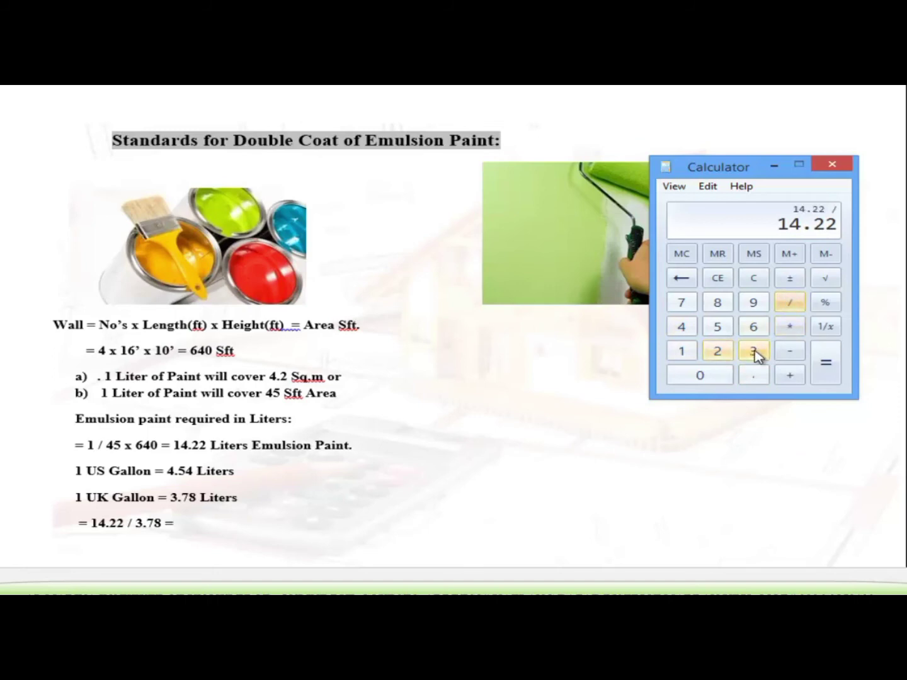
left_click(754, 350)
left_click(754, 375)
left_click(682, 304)
left_click(725, 309)
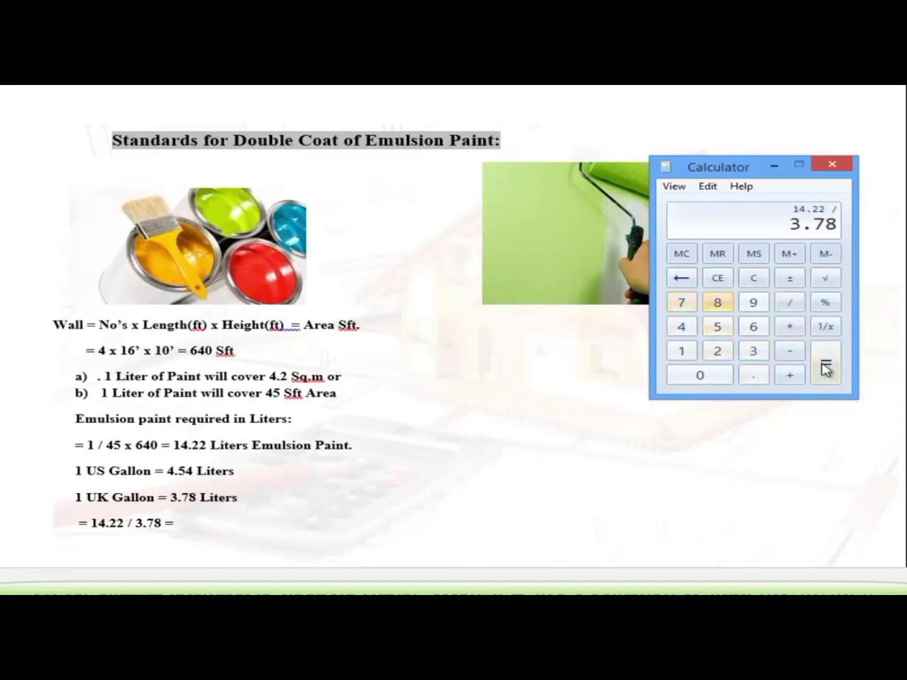
left_click(826, 364)
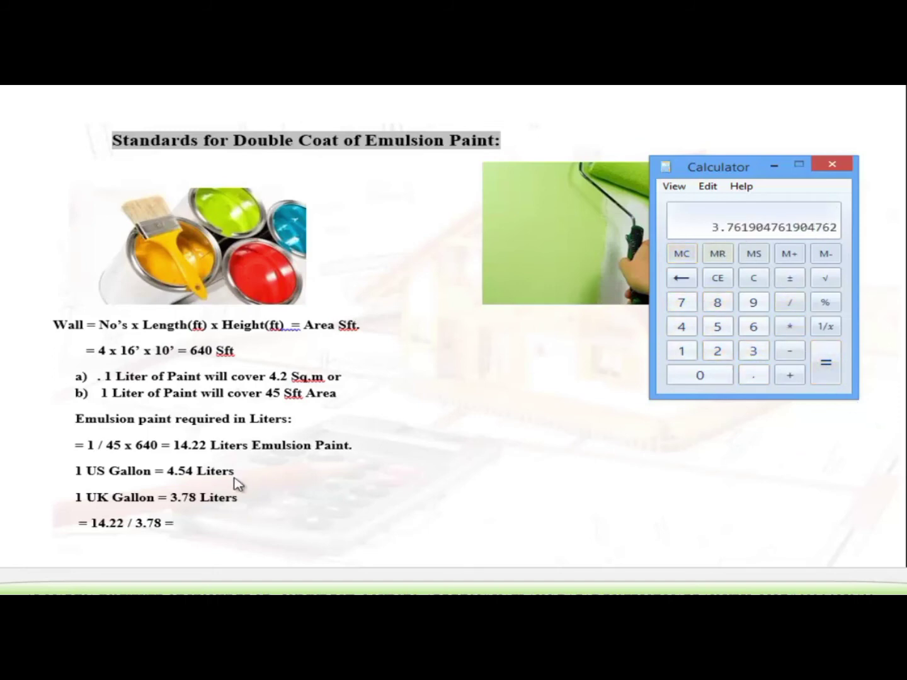
left_click(200, 527)
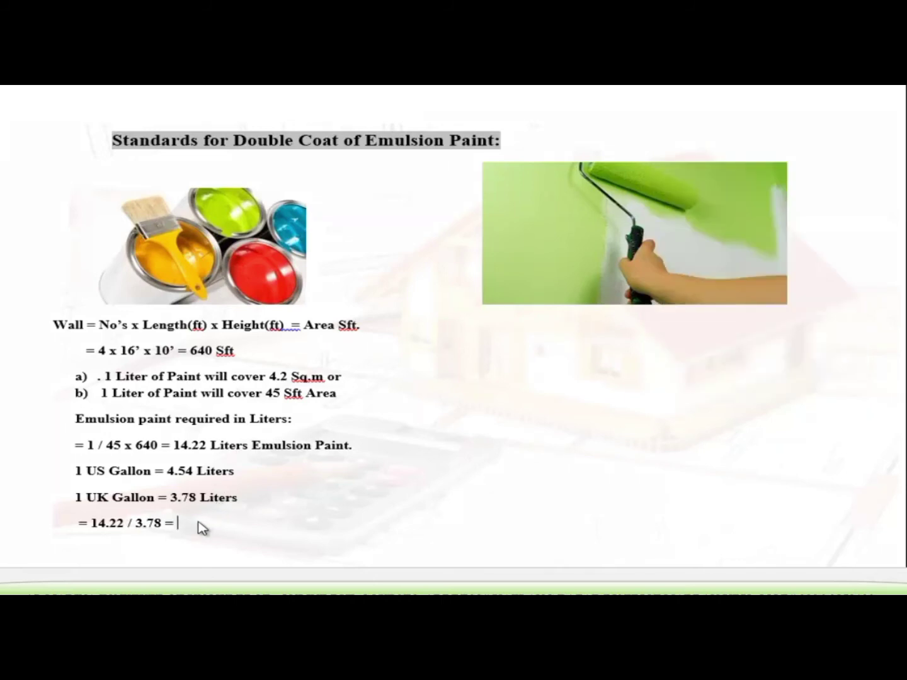
- Finish the conversion line with '3.76 UK Gallon', correcting 'uk' to uppercase
type("3.76")
type(" uk G")
type("allon")
left_click(215, 523)
key("BackSpace")
key("BackSpace")
type("U")
type("K")
left_click(294, 524)
- Add an unindented 'Required Quantities:' heading line below the conversion result
key("BackSpace")
type("rE")
key("BackSpace")
key("BackSpace")
type("Re")
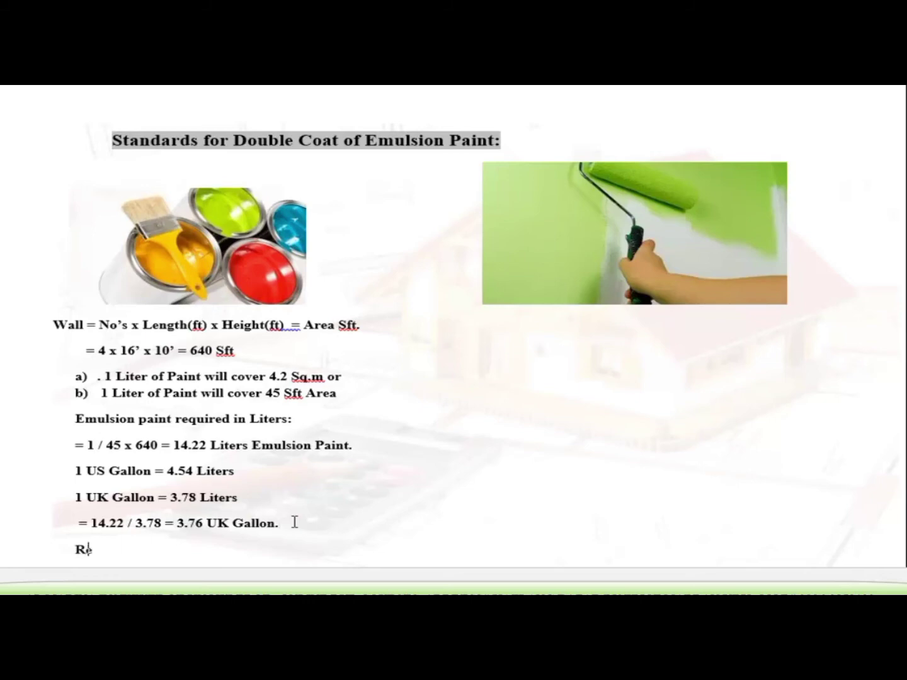
type("quired ")
type("Quantit")
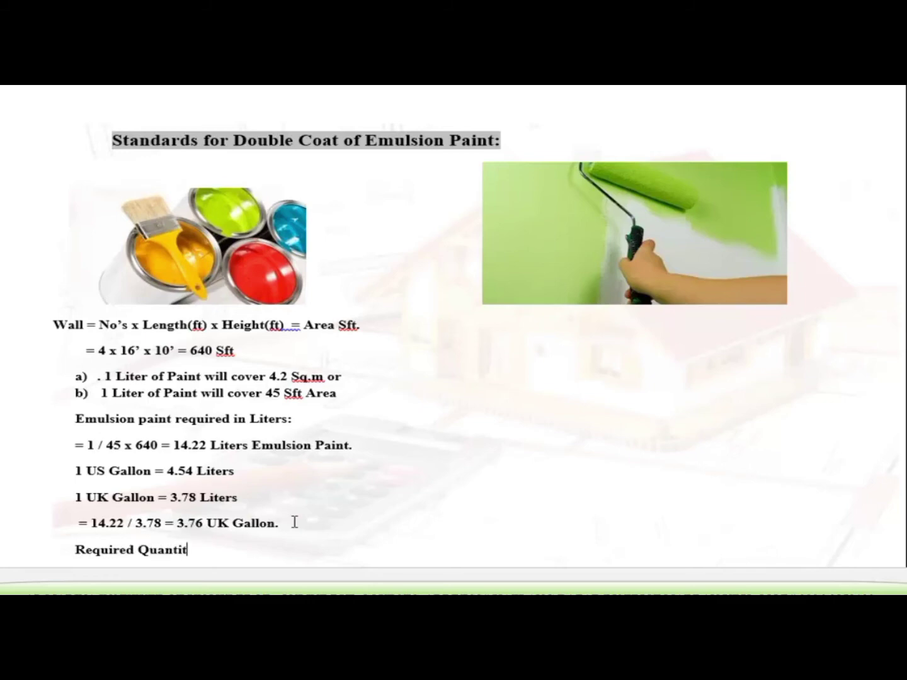
type("ies")
type(":-")
key("Return")
- Begin a lettered list with an empty item a) under the heading
scroll(276, 523, "down", 3)
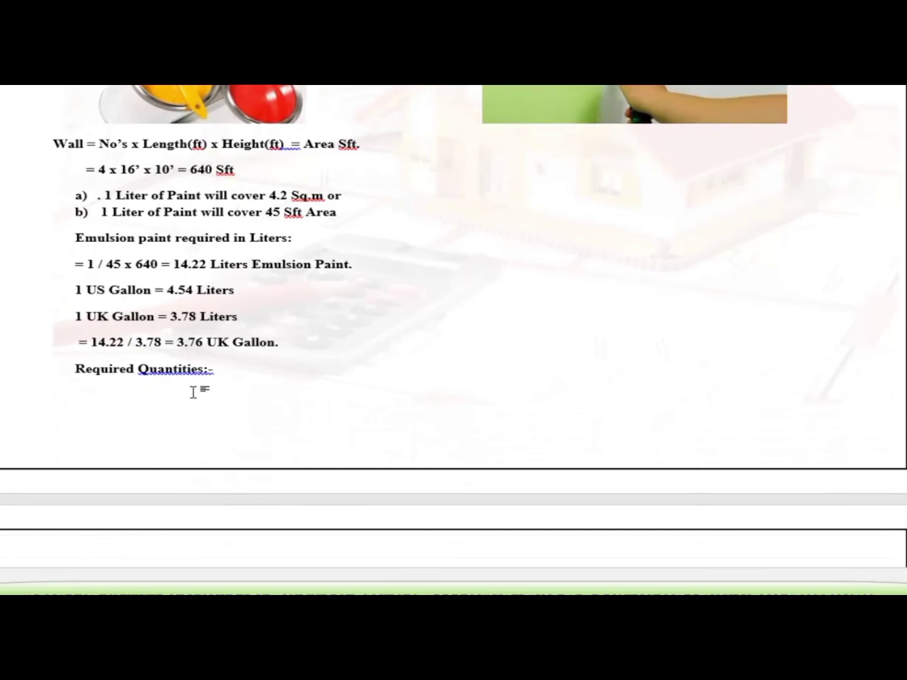
type("1")
key("BackSpace")
type("a)")
key("BackSpace")
key("BackSpace")
key("BackSpace")
left_click(207, 87)
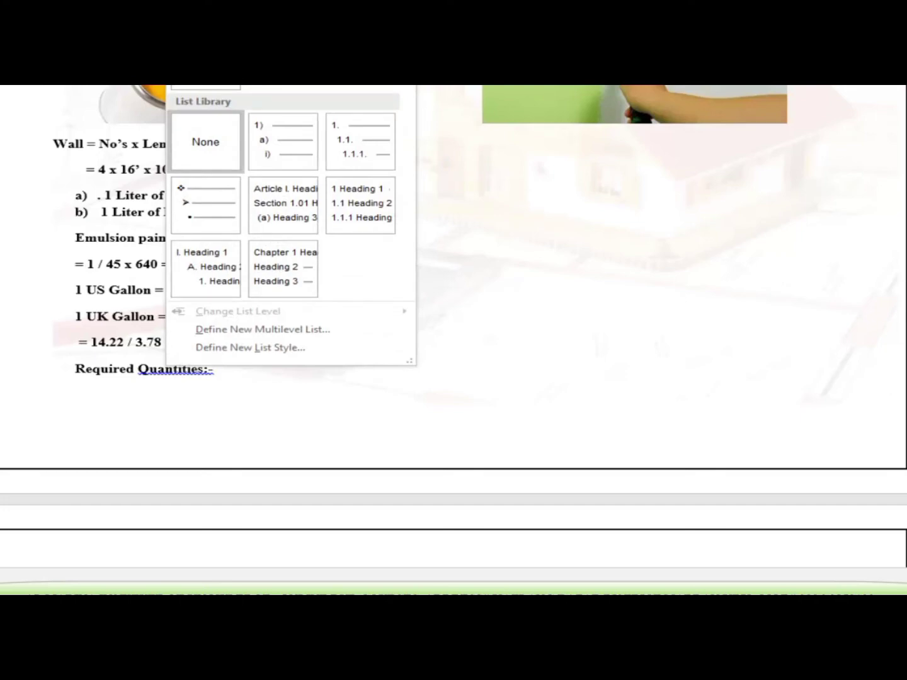
key("ctrl+z")
type("a)")
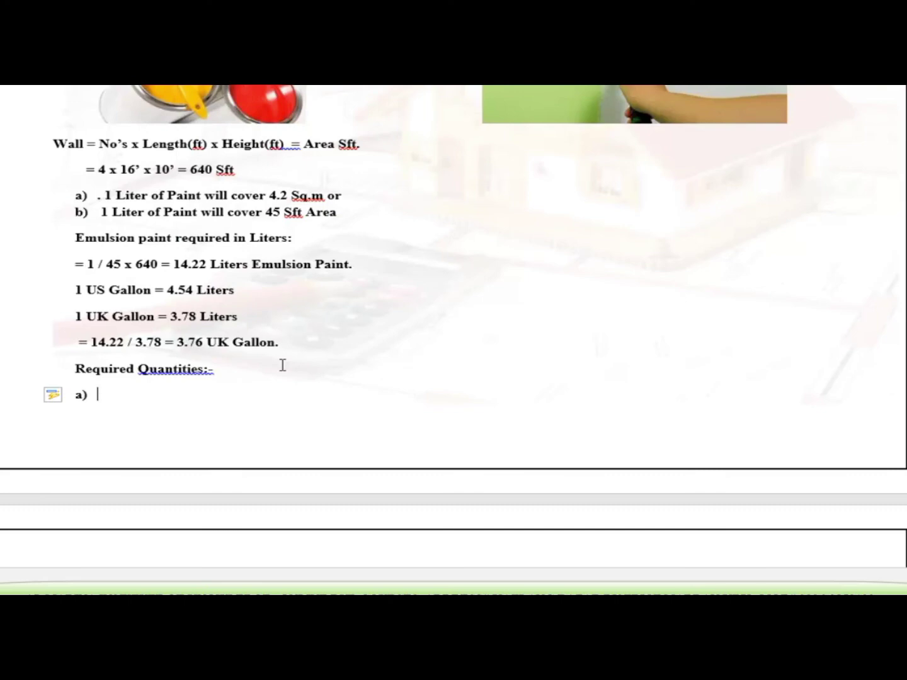
- Enter list items a) Lime for White Wash 100 Sft = 2 Kg and b) Distemper 100 Sft = 2 kg
type("Lime ")
type("for ")
type("White ")
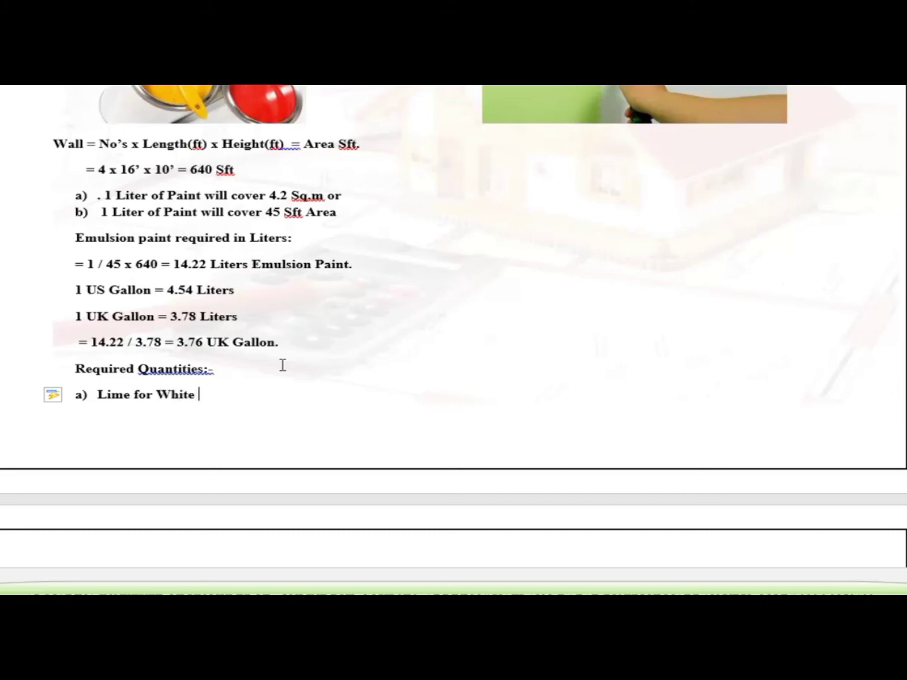
type("W")
type("ash ")
type("100 ")
type("Sft")
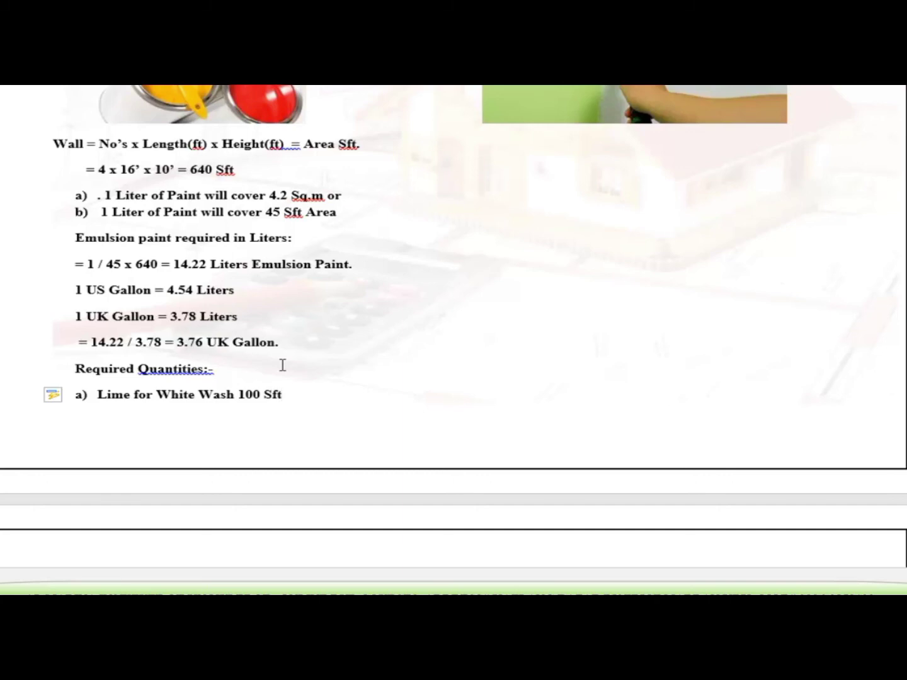
type("=")
key("BackSpace")
type("= 2 ")
type("Kg")
key("Return")
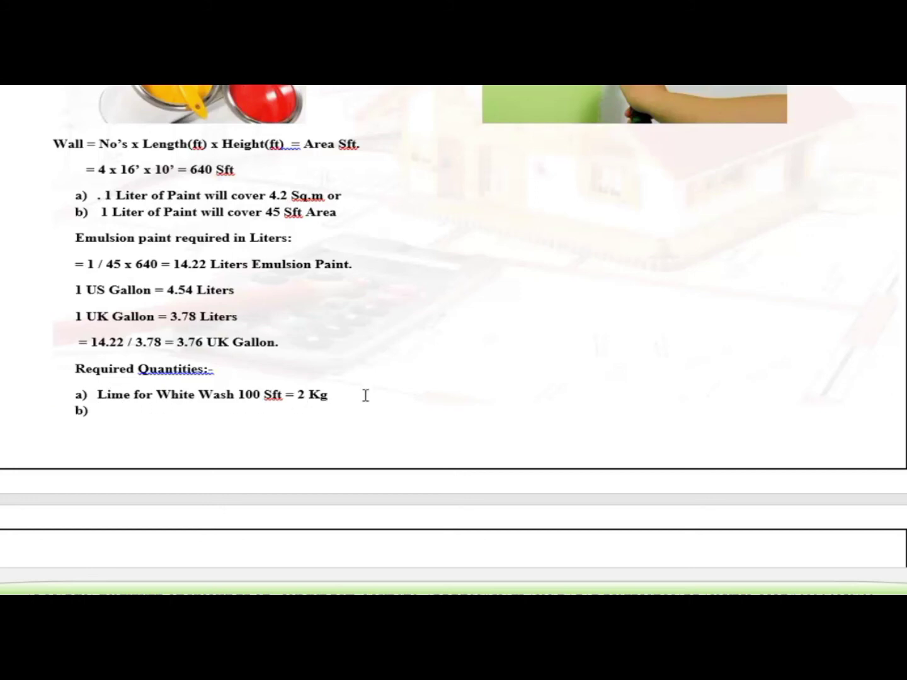
type("Dis")
type("temper ")
type("100 ")
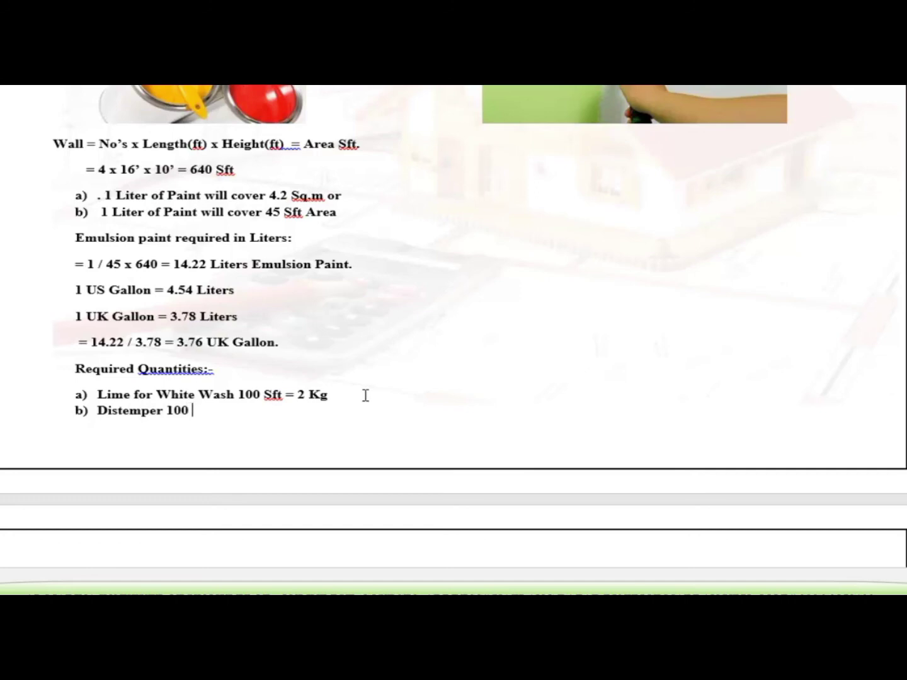
type("Stt")
type(" =2")
type(" kg")
key("Return")
- Add list items c) Wall Putty 100 Sft = 10 Kg's and d) Plaster of Paris 100 Sft
scroll(400, 408, "down", 3)
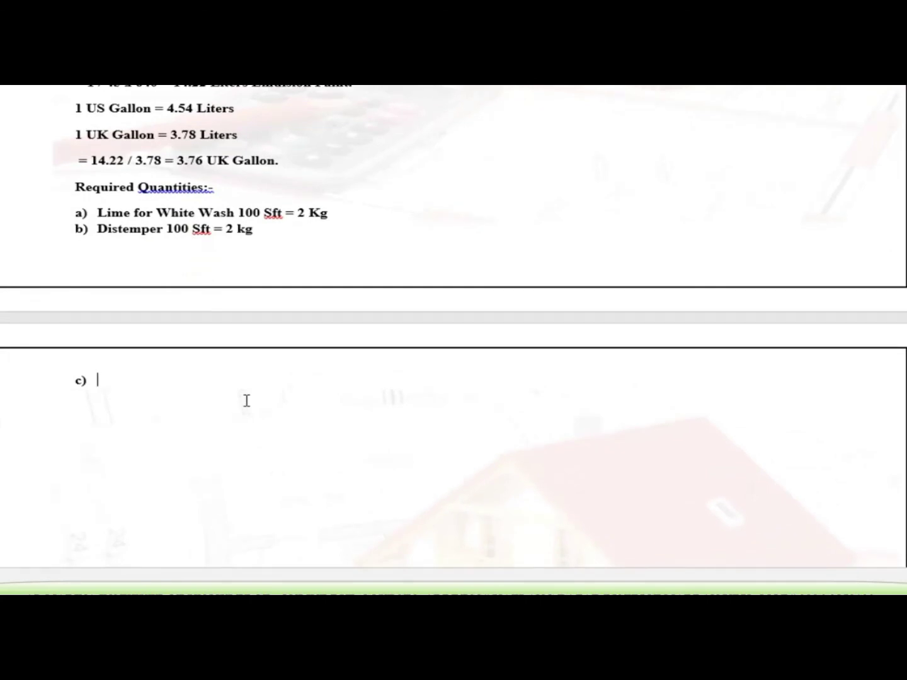
type("Wall")
type(" Putty ")
type("10")
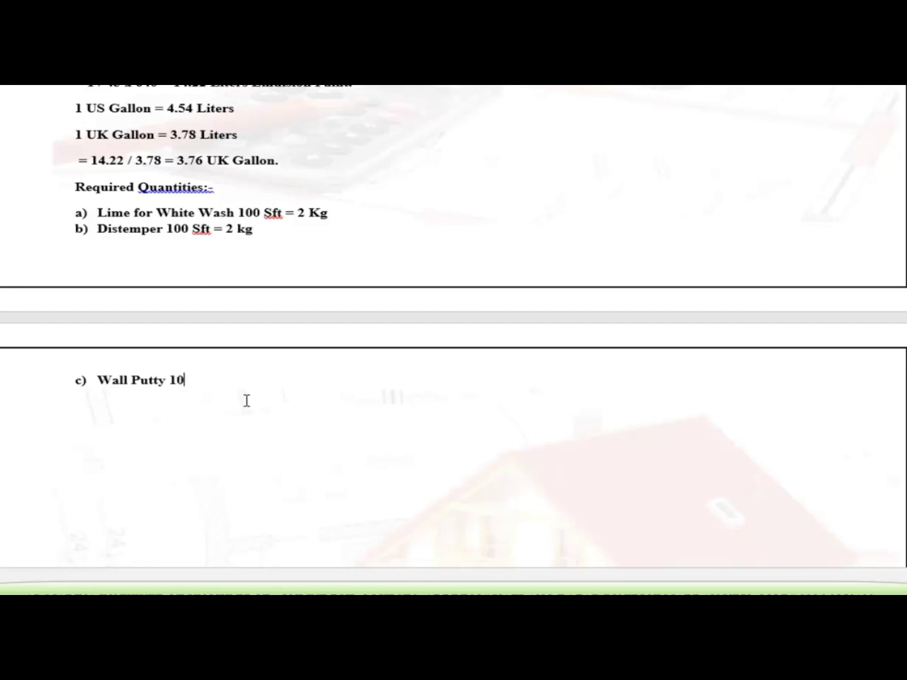
type("0 Sft")
type(" =")
type(" 10 Kg")
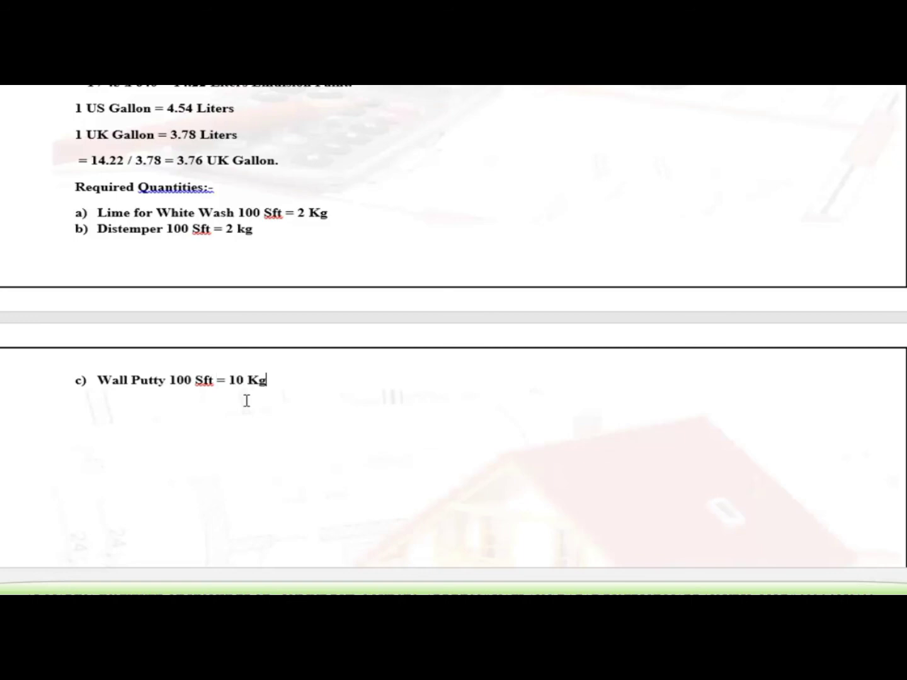
type("ss")
key("Return")
type("P")
type("l")
type("ster ")
type("of P")
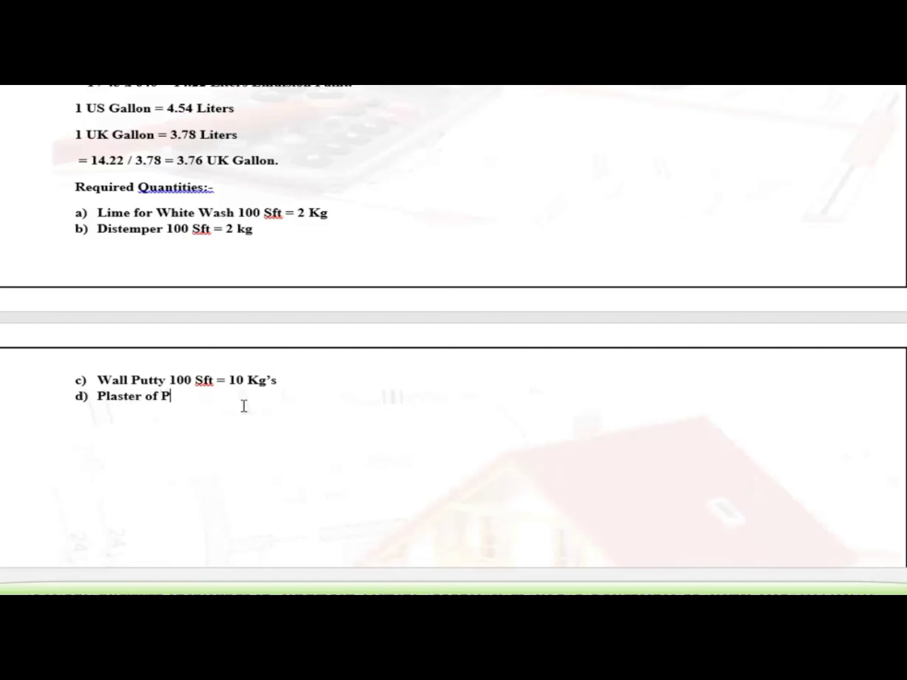
type("aris")
type(" 100 ")
type("Sft")
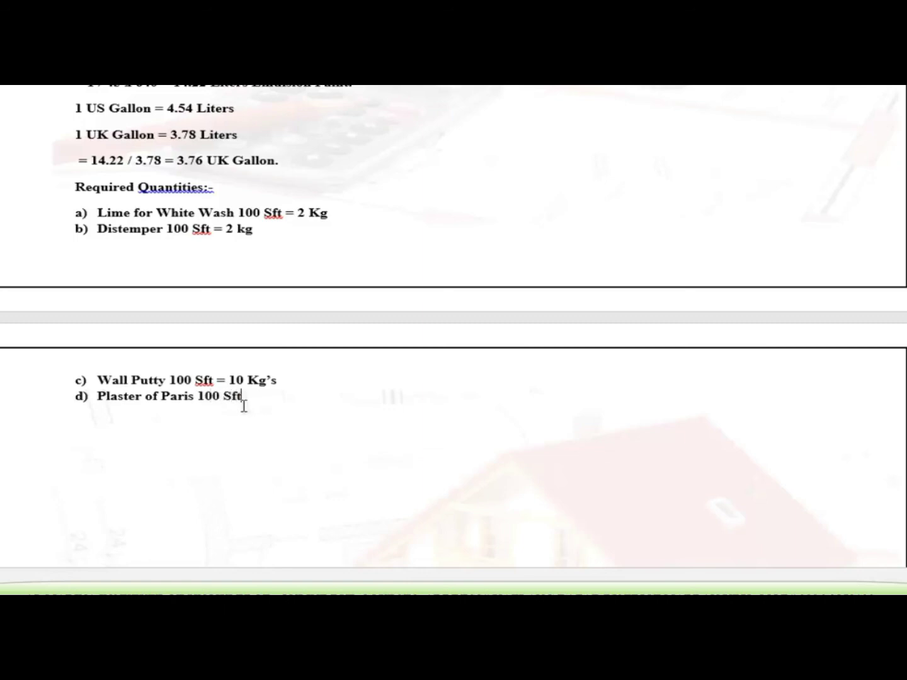
type(" = ")
type("25 ")
type("Kg")
type("'s")
scroll(403, 375, "up", 1)
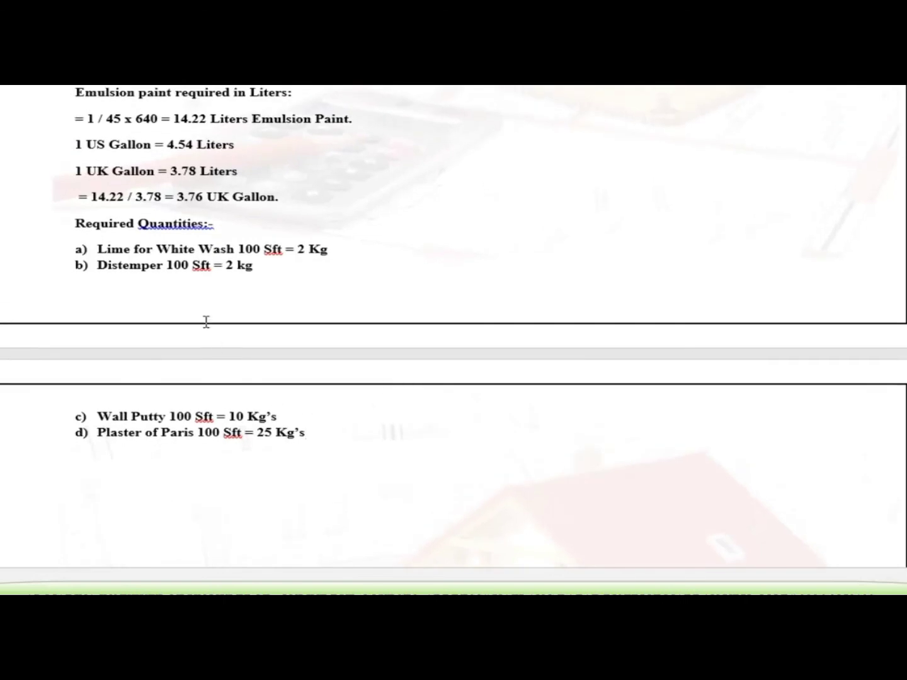
scroll(205, 324, "up", 2)
scroll(289, 328, "up", 3)
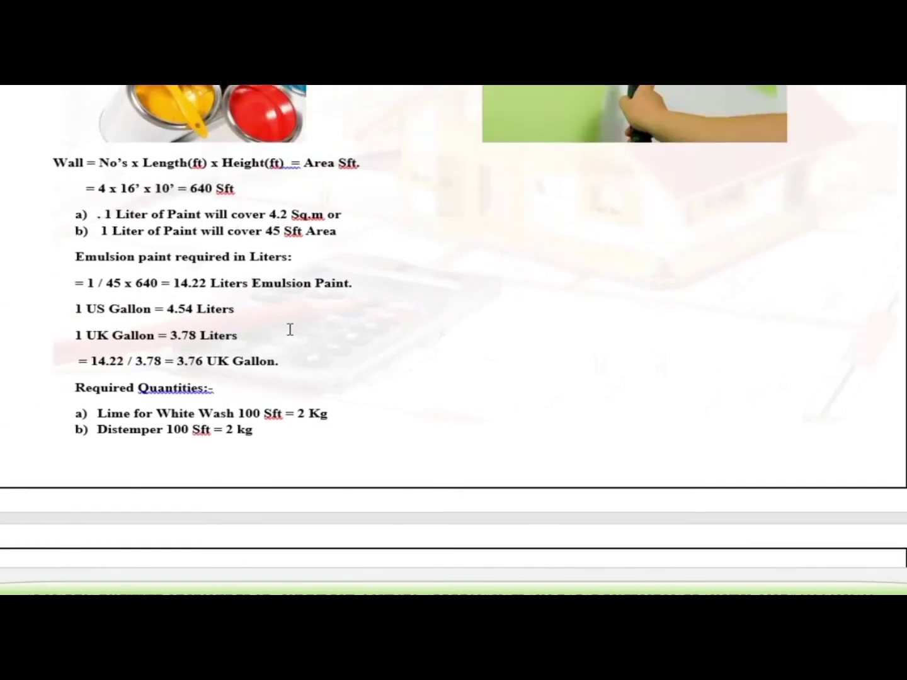
mouse_move(343, 249)
left_mouse_down()
mouse_move(220, 262)
mouse_move(92, 257)
left_mouse_up()
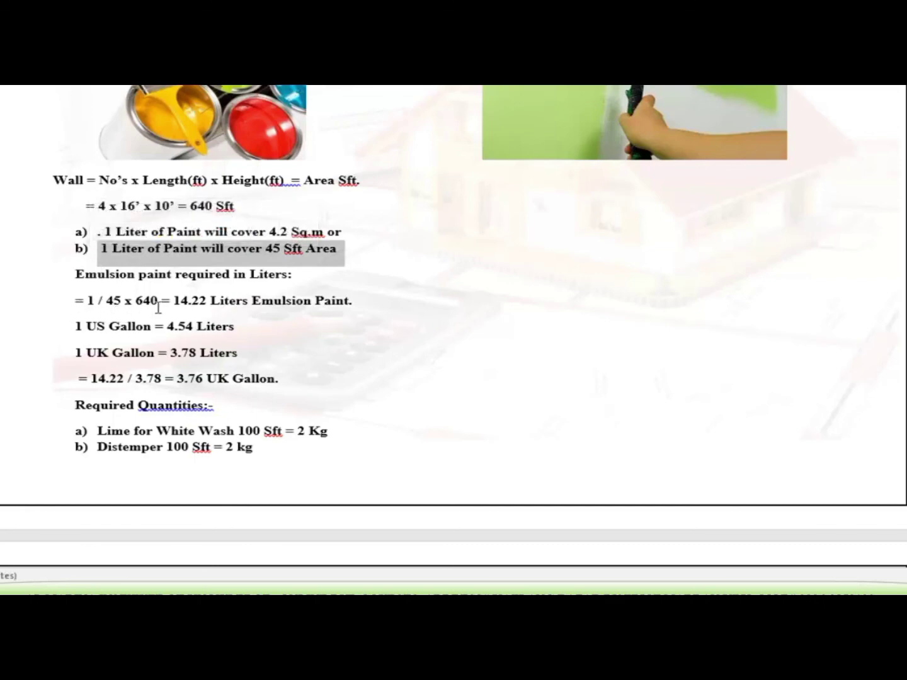
scroll(178, 378, "down", 3)
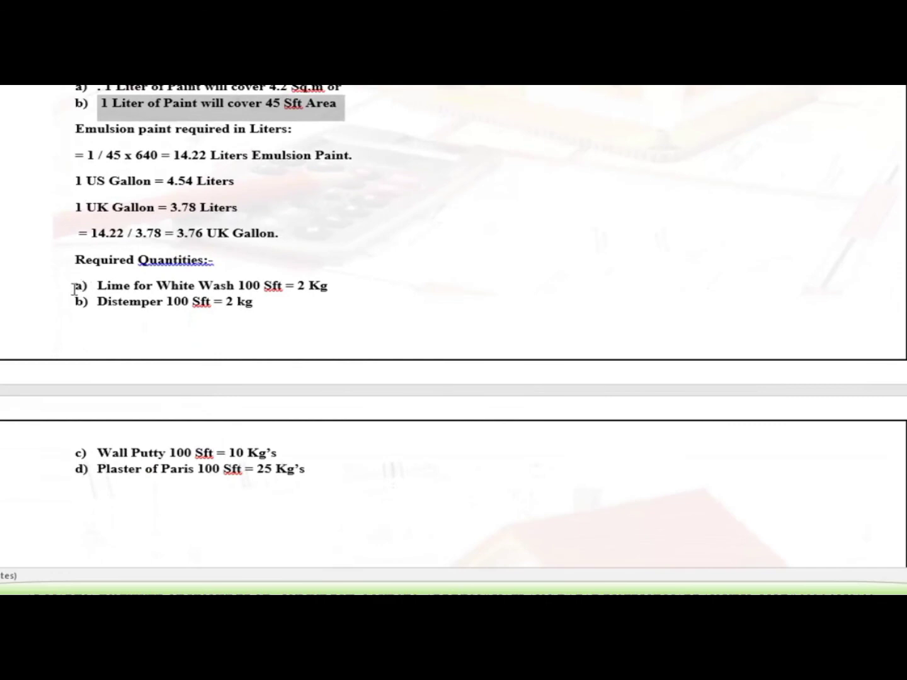
left_click_drag(95, 286, 255, 320)
left_click_drag(258, 394, 322, 484)
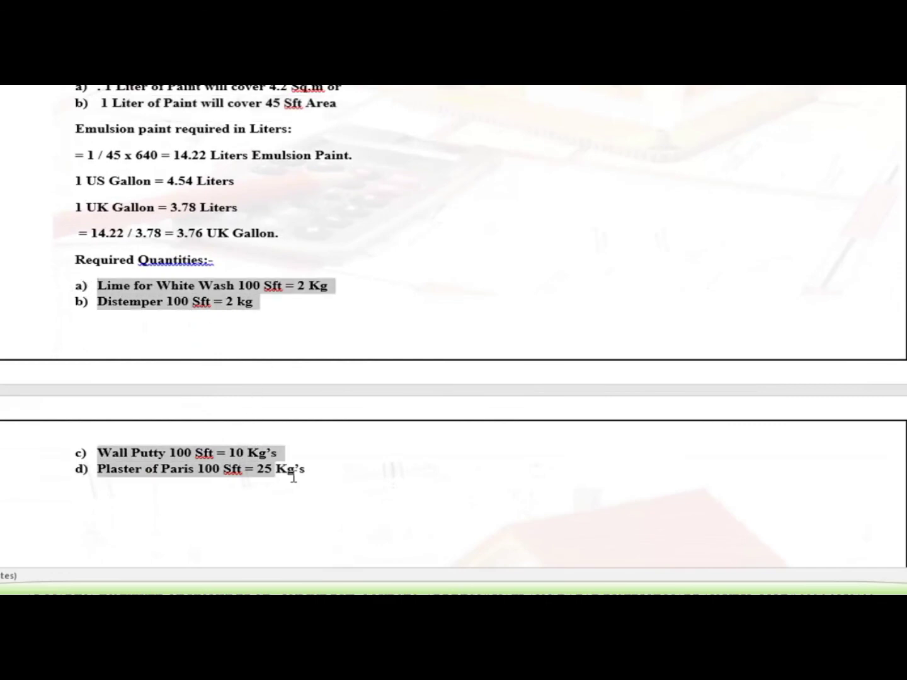
left_click(309, 480)
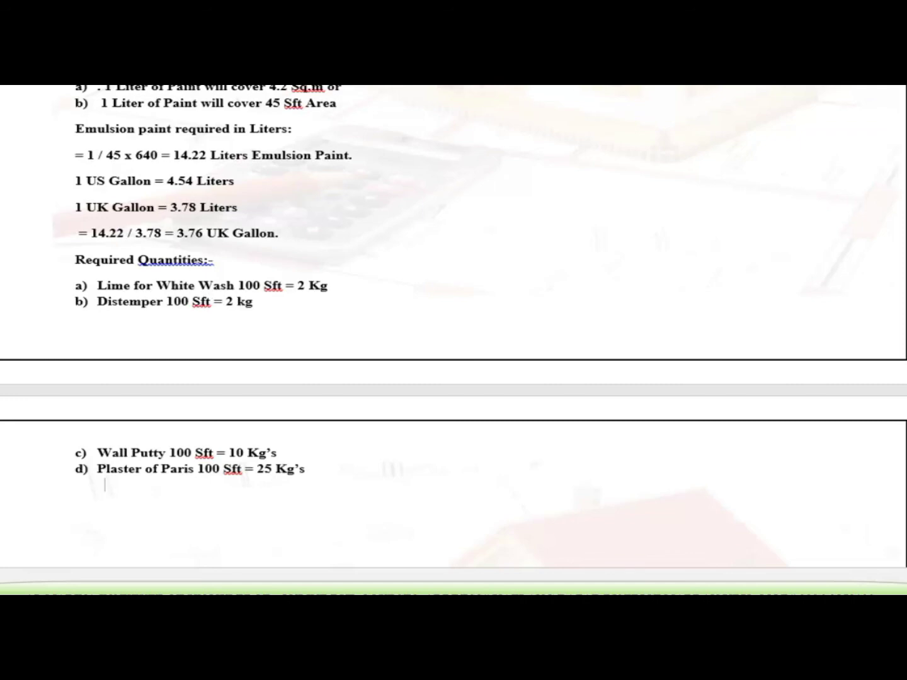
scroll(208, 100, "up", 2)
scroll(207, 127, "up", 1)
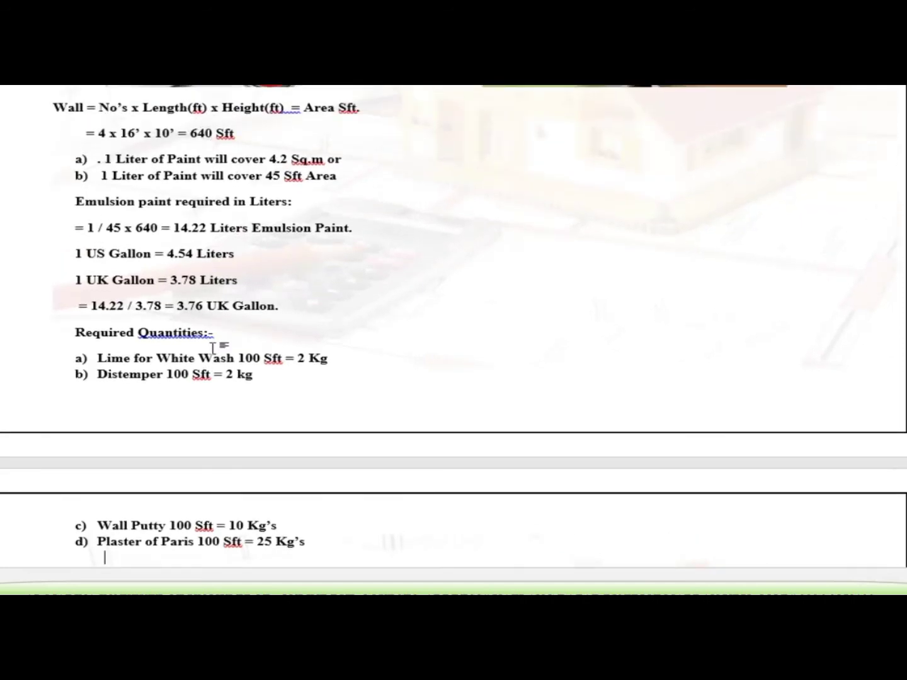
scroll(218, 347, "down", 3)
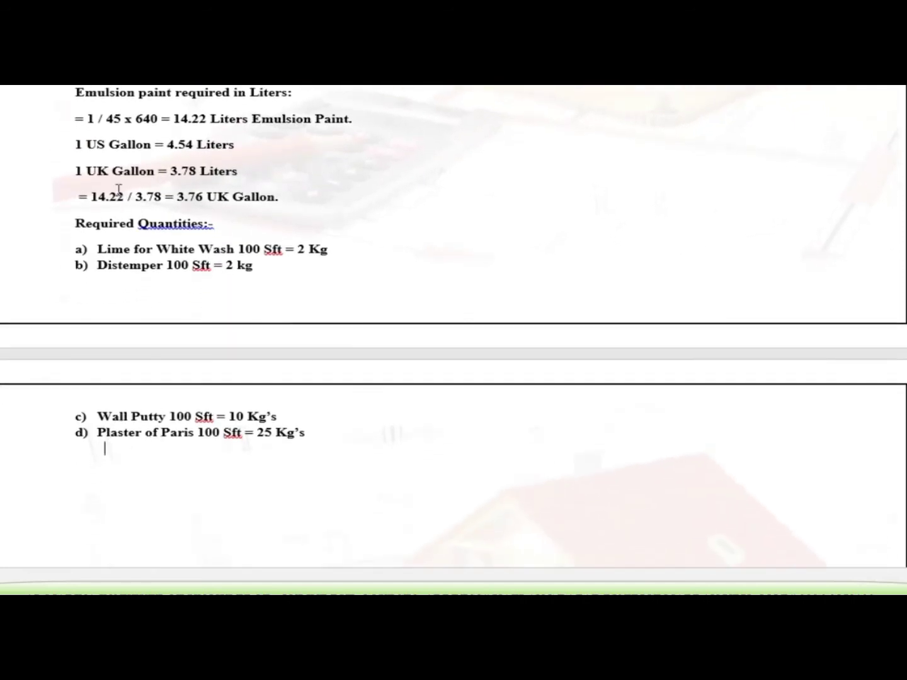
scroll(119, 190, "up", 1)
mouse_move(75, 156)
left_mouse_down()
mouse_move(345, 162)
mouse_move(314, 162)
left_mouse_up()
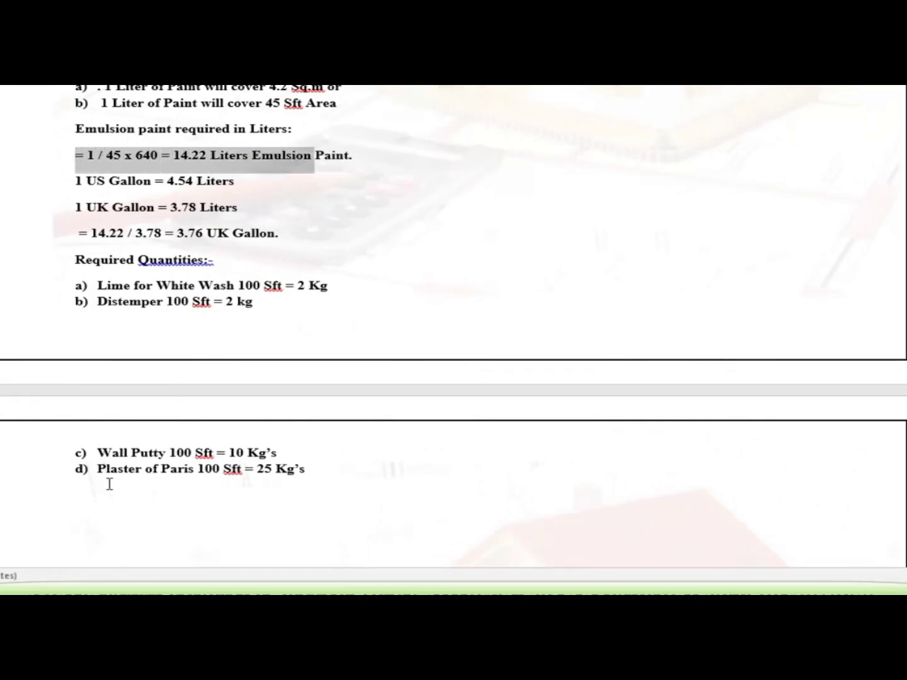
left_click_drag(98, 469, 310, 476)
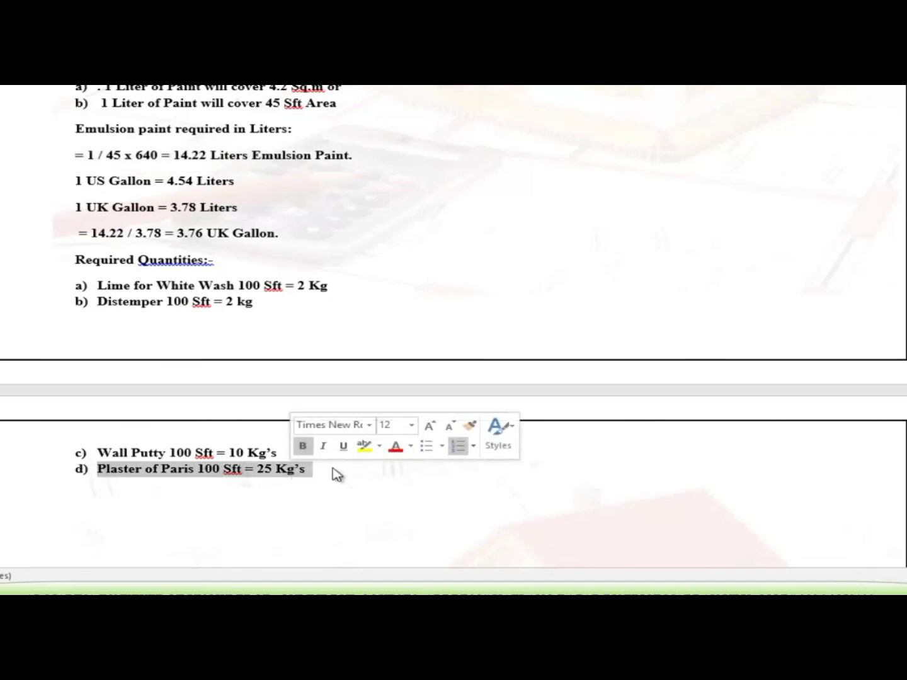
left_click(326, 473)
scroll(319, 479, "up", 1)
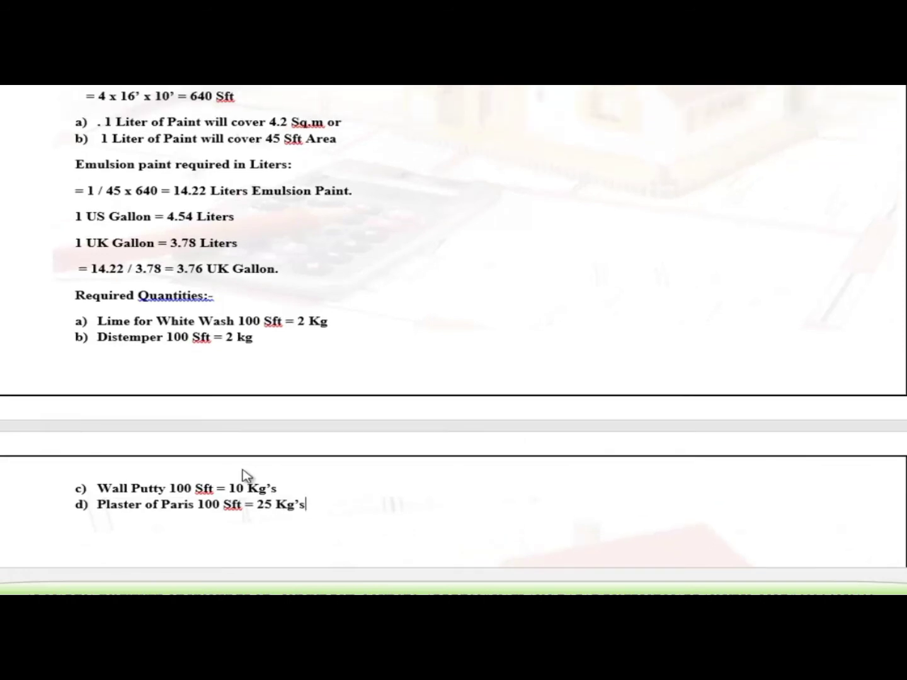
mouse_move(314, 510)
left_mouse_down()
mouse_move(122, 472)
mouse_move(77, 335)
mouse_move(82, 287)
mouse_move(85, 295)
left_mouse_up()
left_click(453, 317)
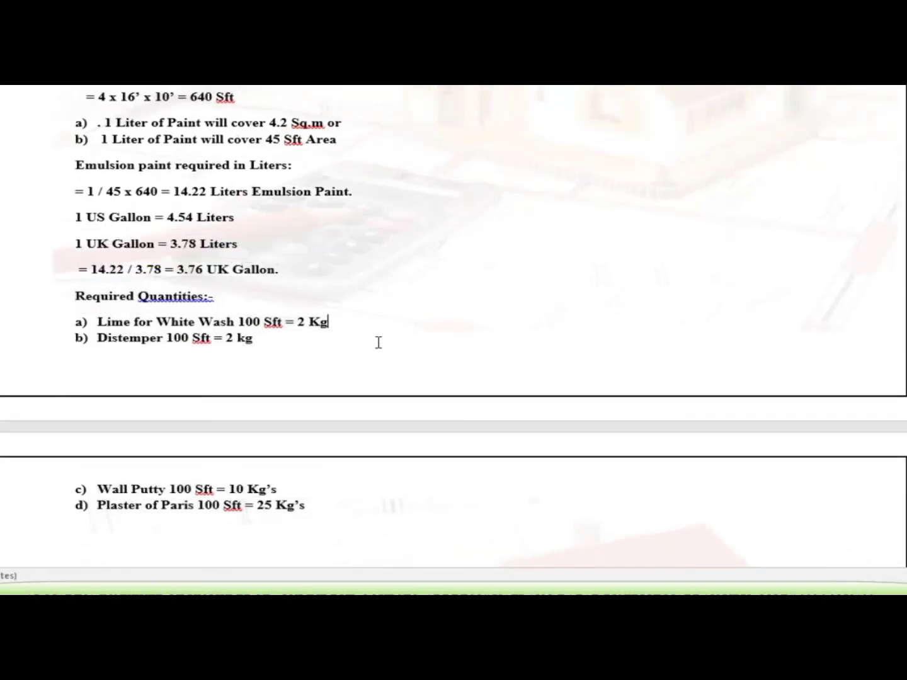
scroll(355, 352, "up", 2)
scroll(355, 353, "up", 2)
scroll(355, 353, "up", 3)
scroll(355, 353, "up", 1)
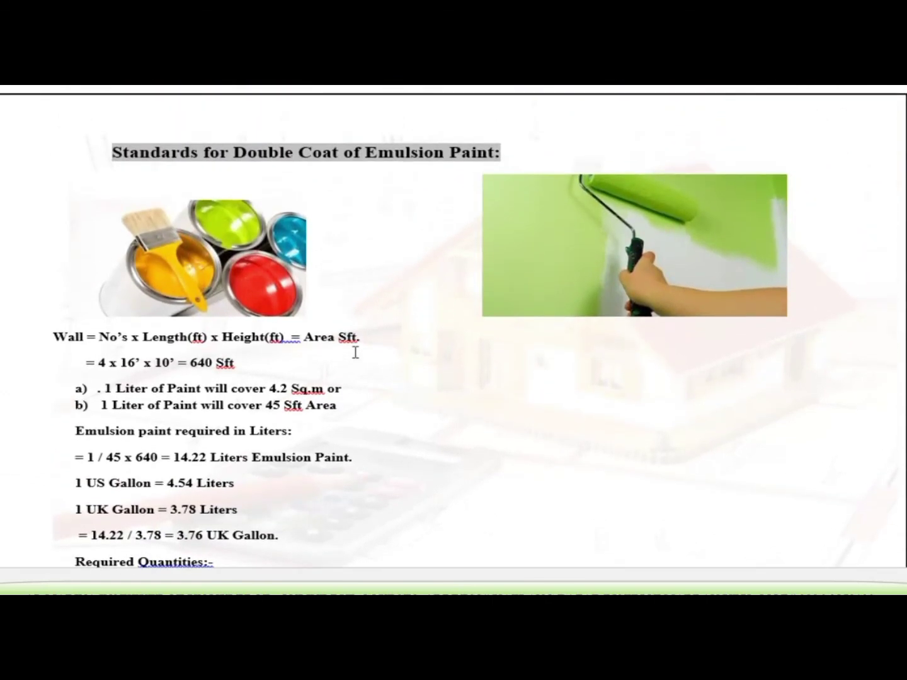